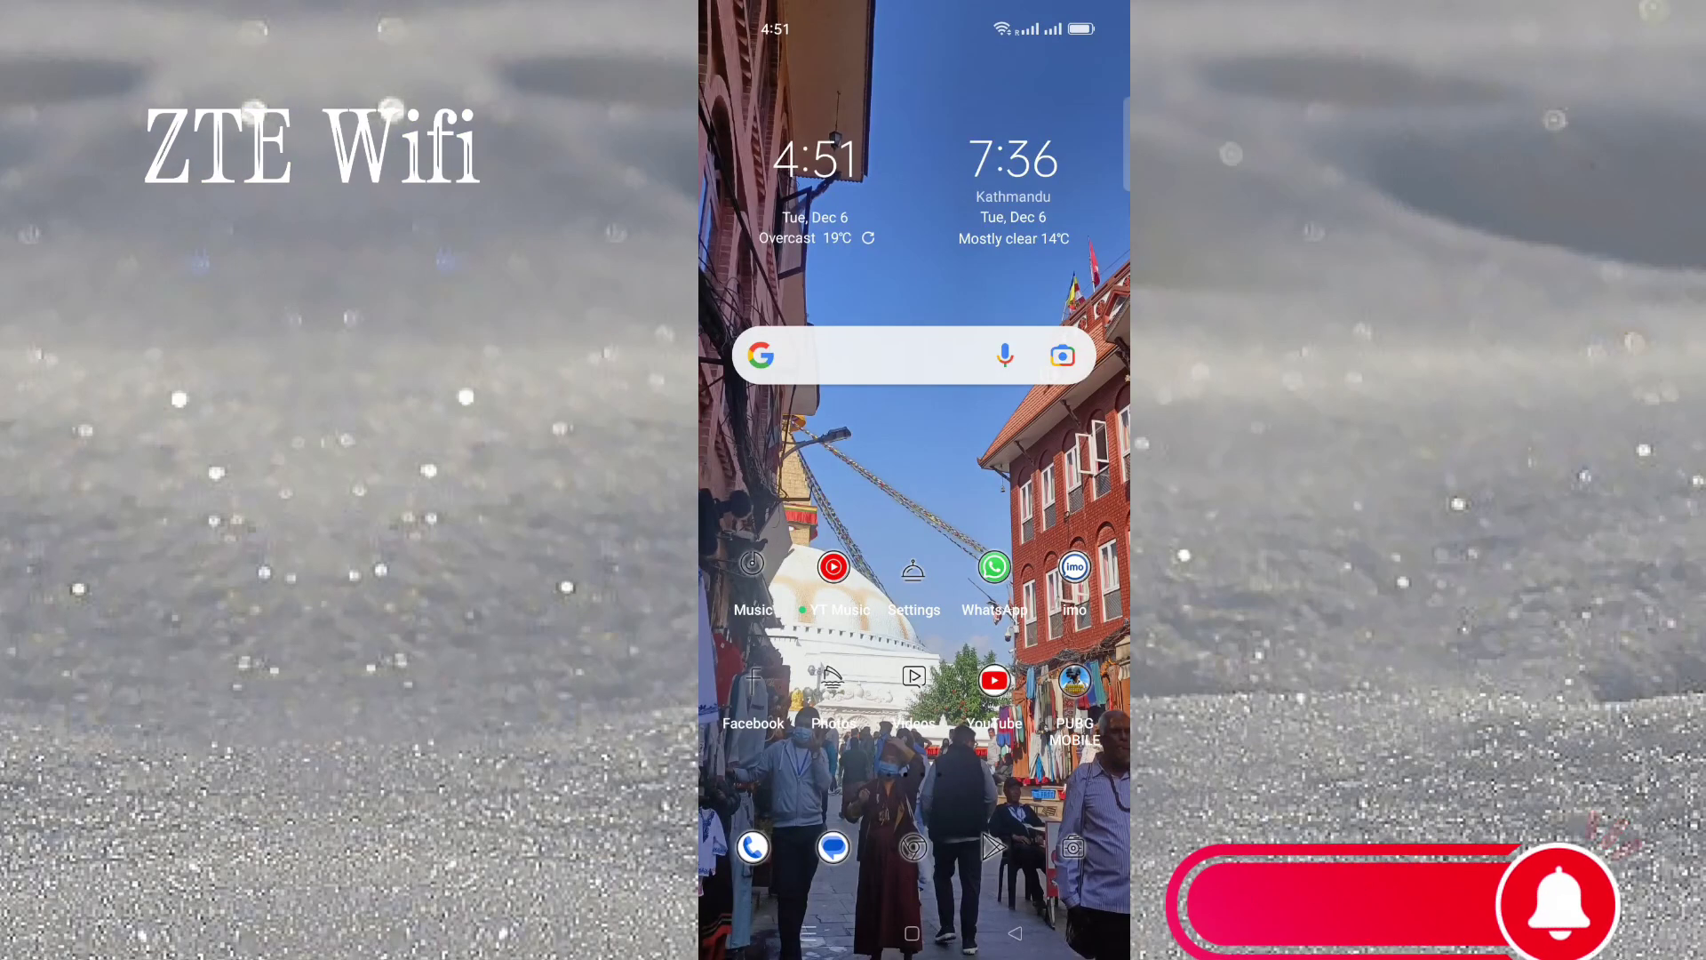
Launch Chrome and switch between its open tabs back to the Google tab
{"action": "left_click", "coordinate": [914, 848]}
{"action": "left_click", "coordinate": [913, 370]}
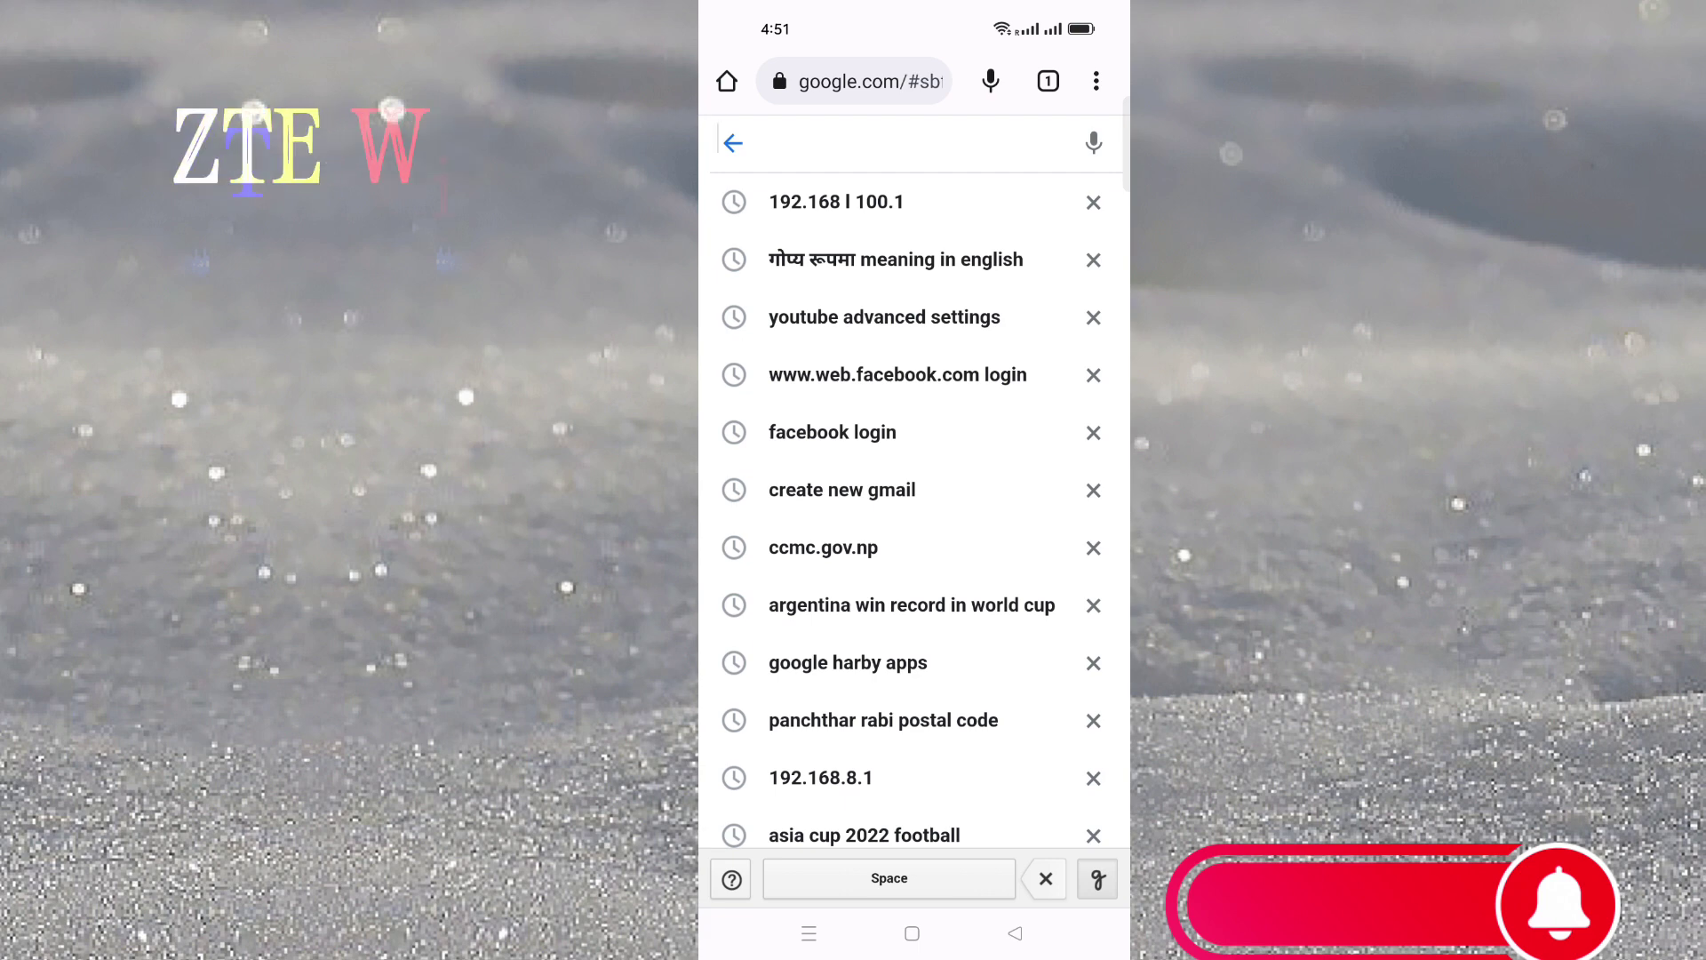
{"action": "left_click", "coordinate": [731, 143]}
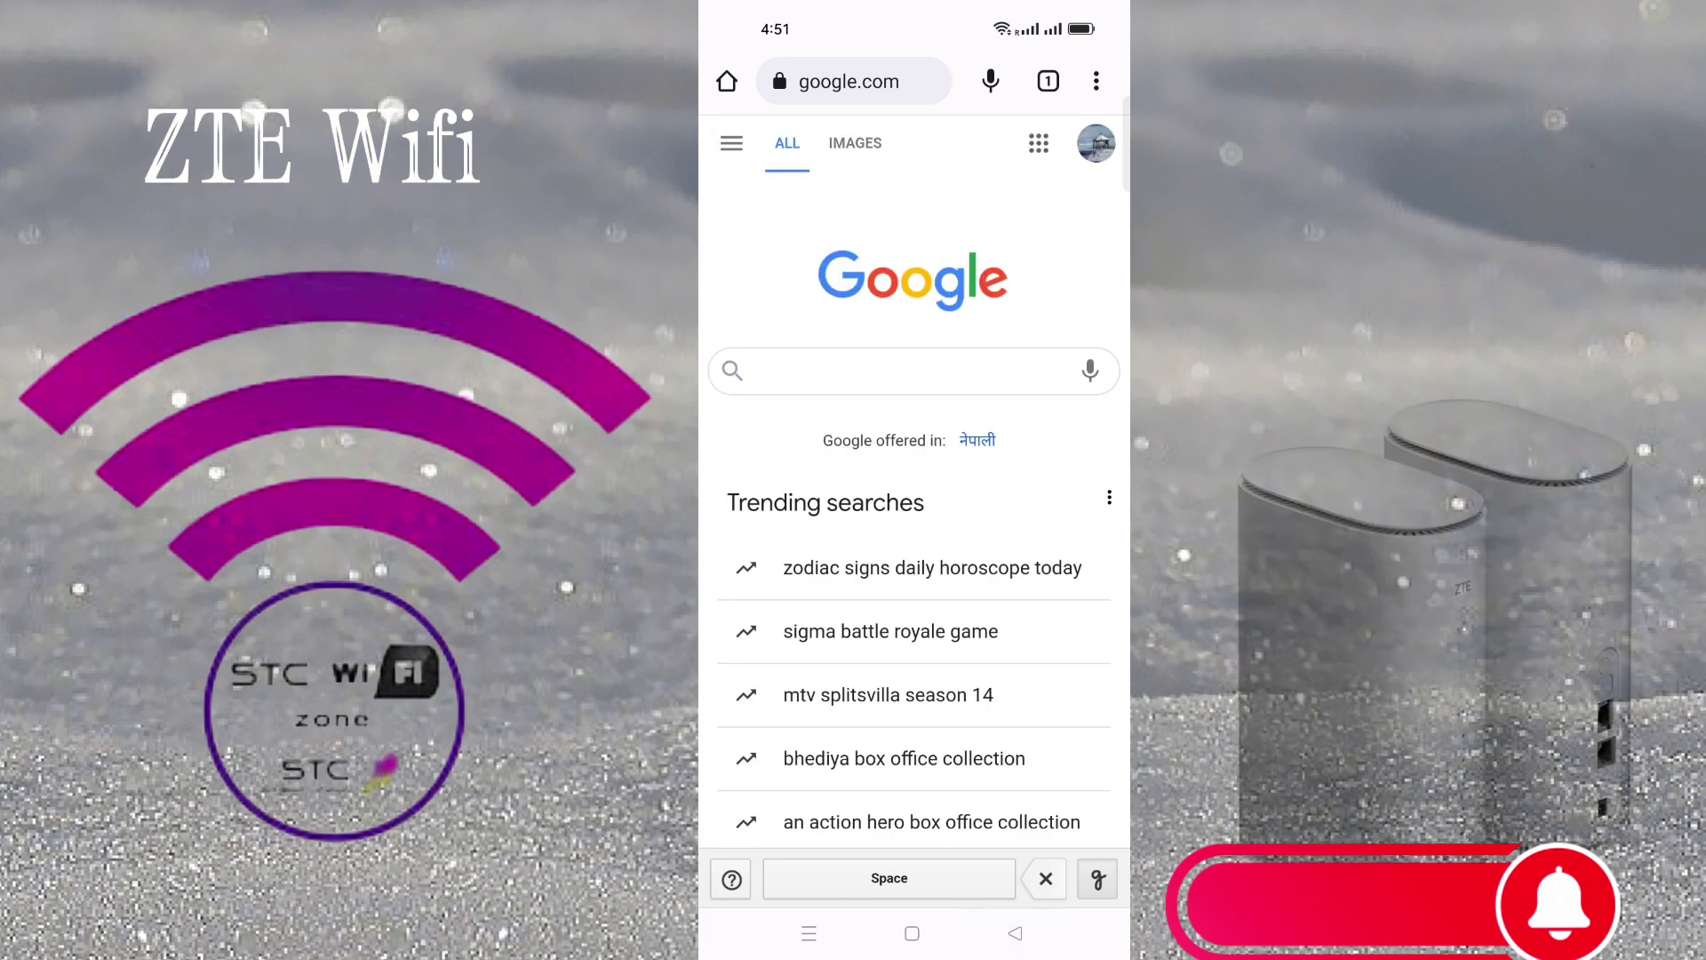
{"action": "left_click", "coordinate": [1047, 82]}
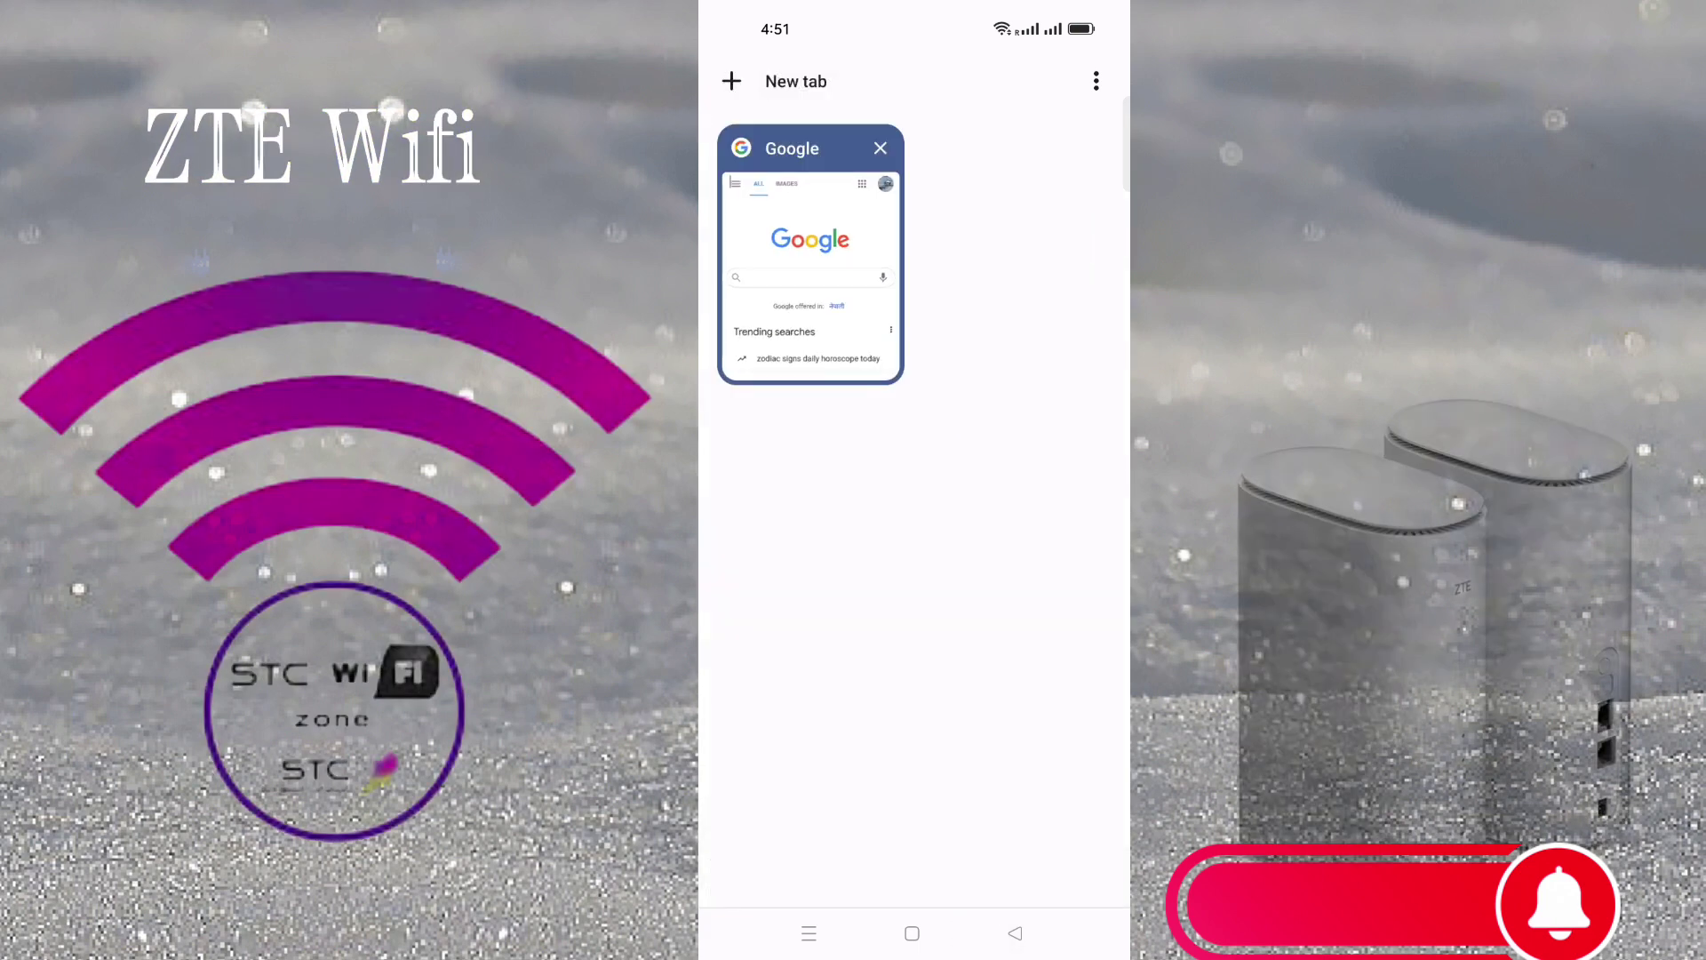
{"action": "left_click", "coordinate": [1014, 933]}
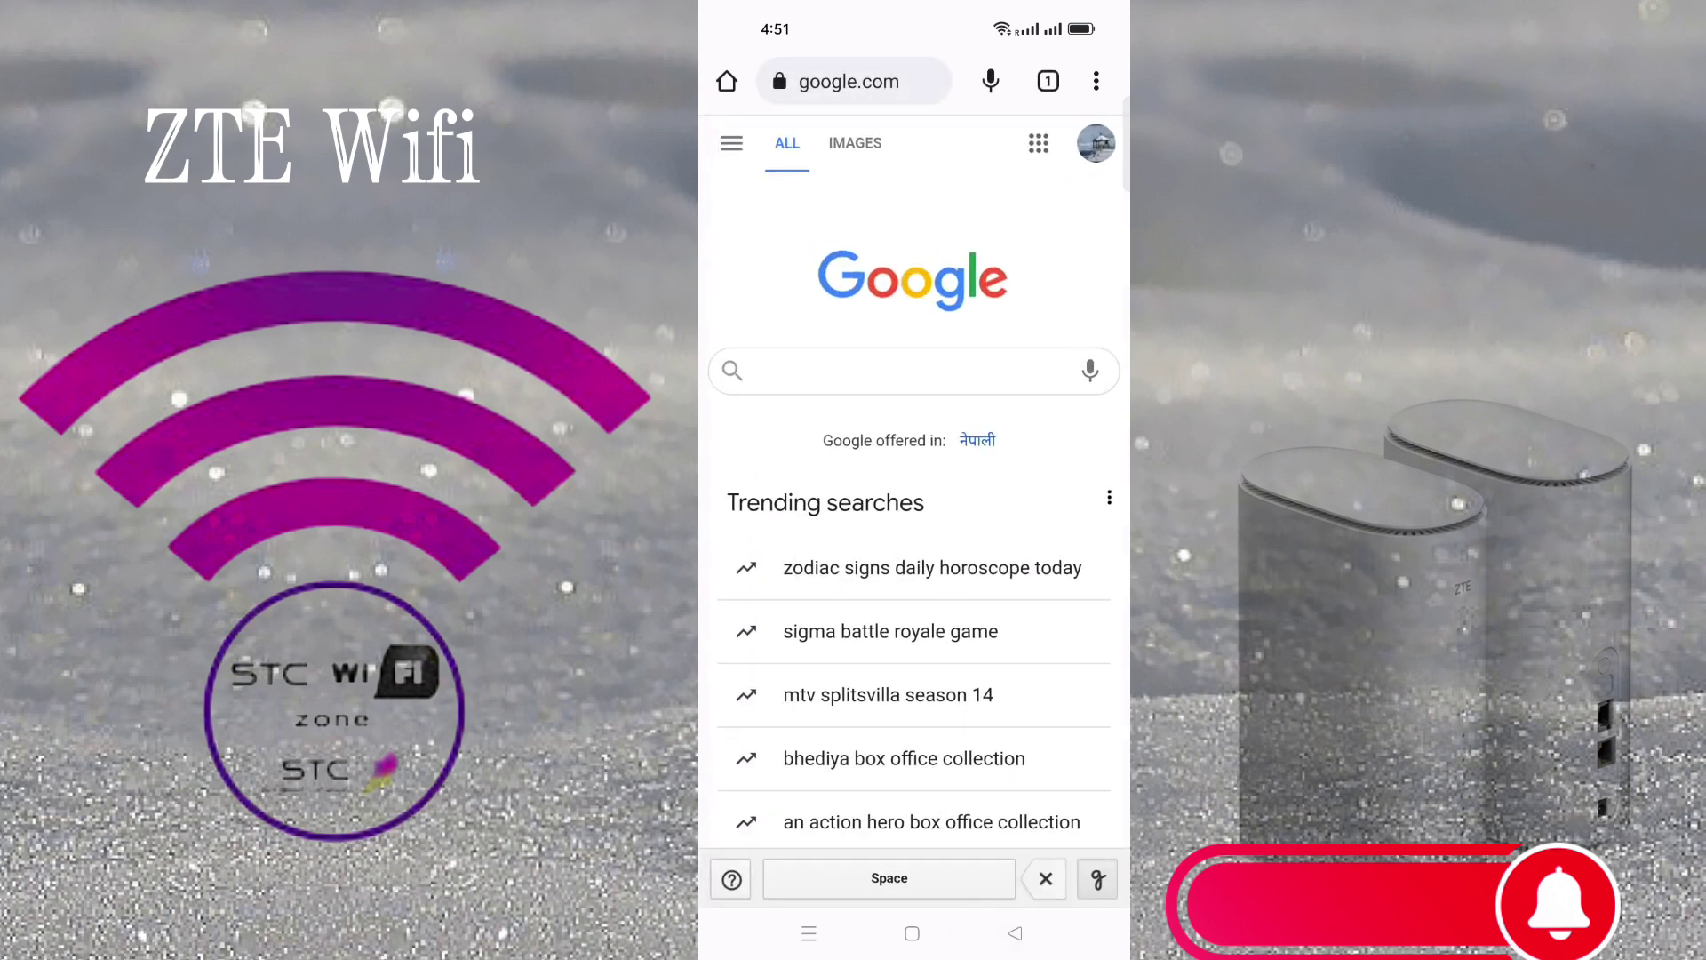
{"action": "left_click", "coordinate": [913, 370]}
{"action": "left_click", "coordinate": [1015, 933]}
Load the router address 192.168.0.1 in a new Chrome tab
{"action": "left_click", "coordinate": [1048, 81]}
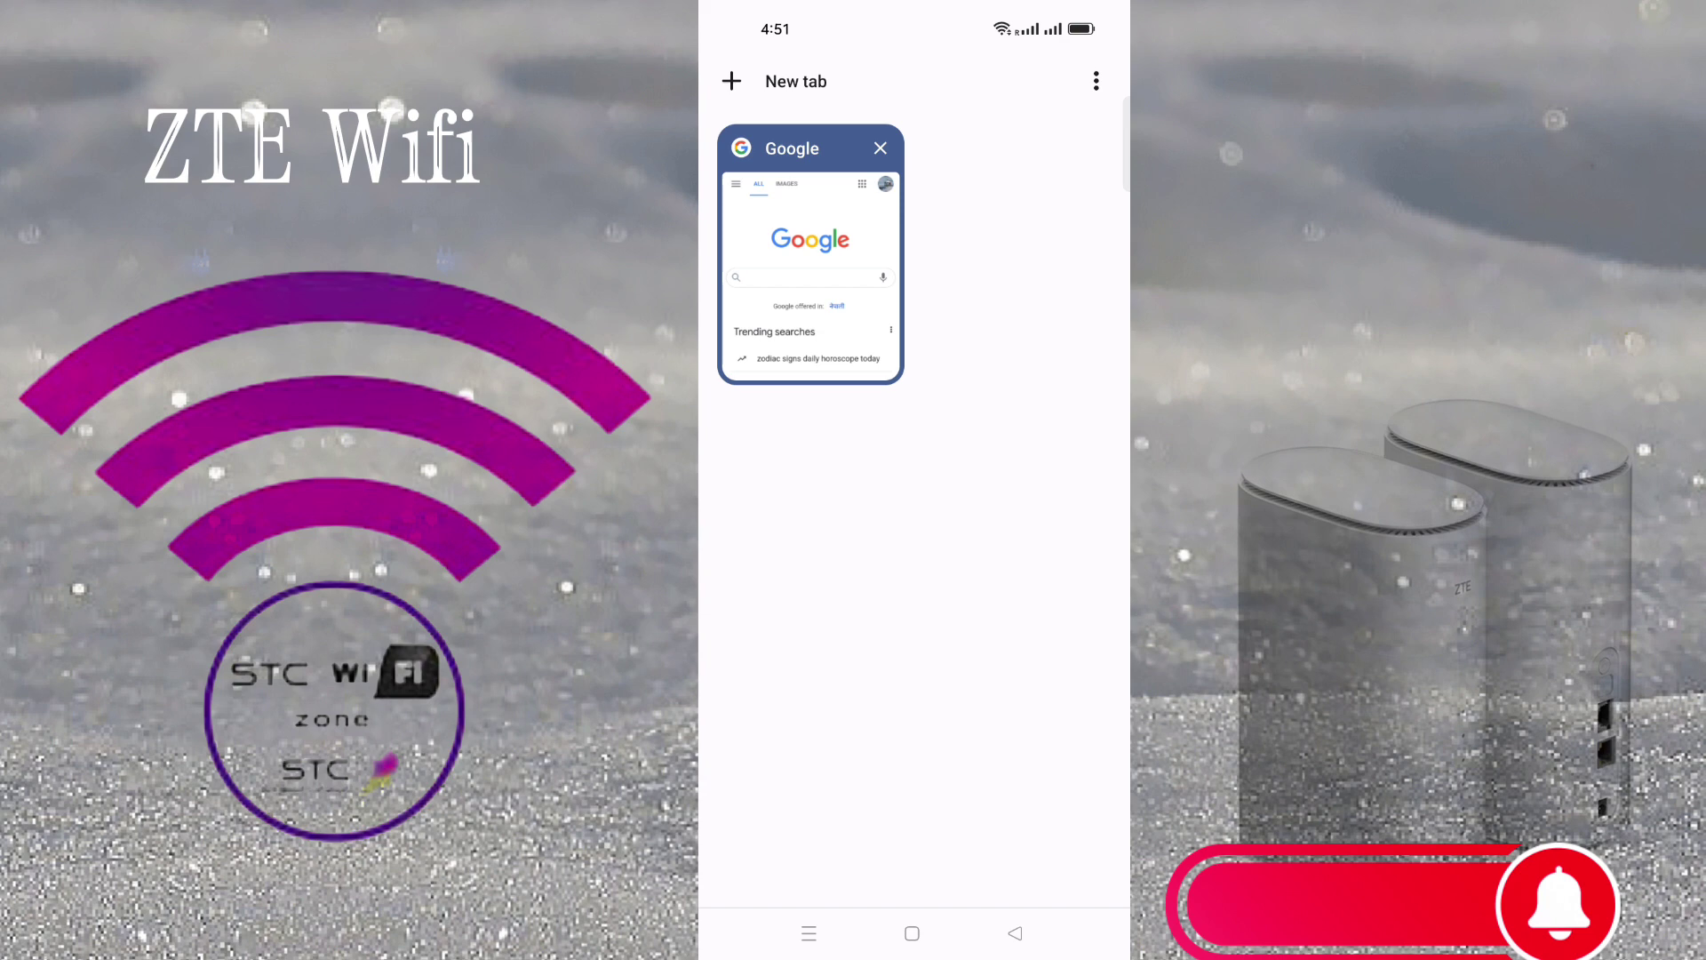
{"action": "left_click", "coordinate": [796, 81]}
{"action": "left_click", "coordinate": [880, 320]}
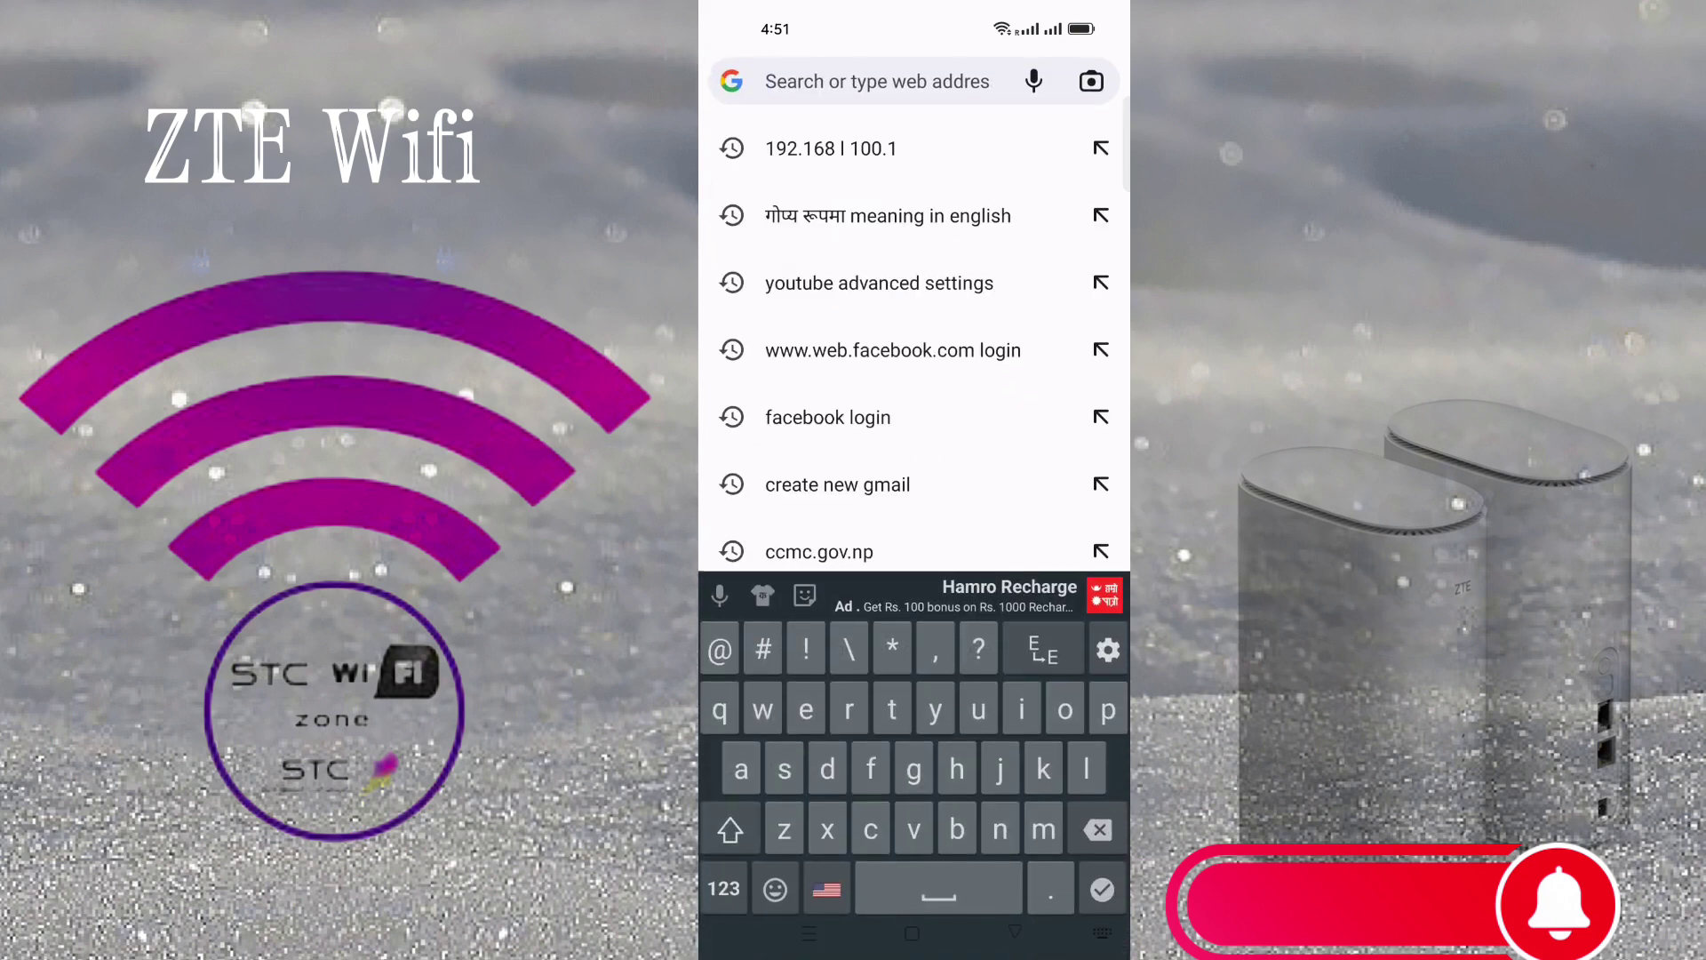
{"action": "left_click", "coordinate": [724, 889]}
{"action": "type", "text": "1"}
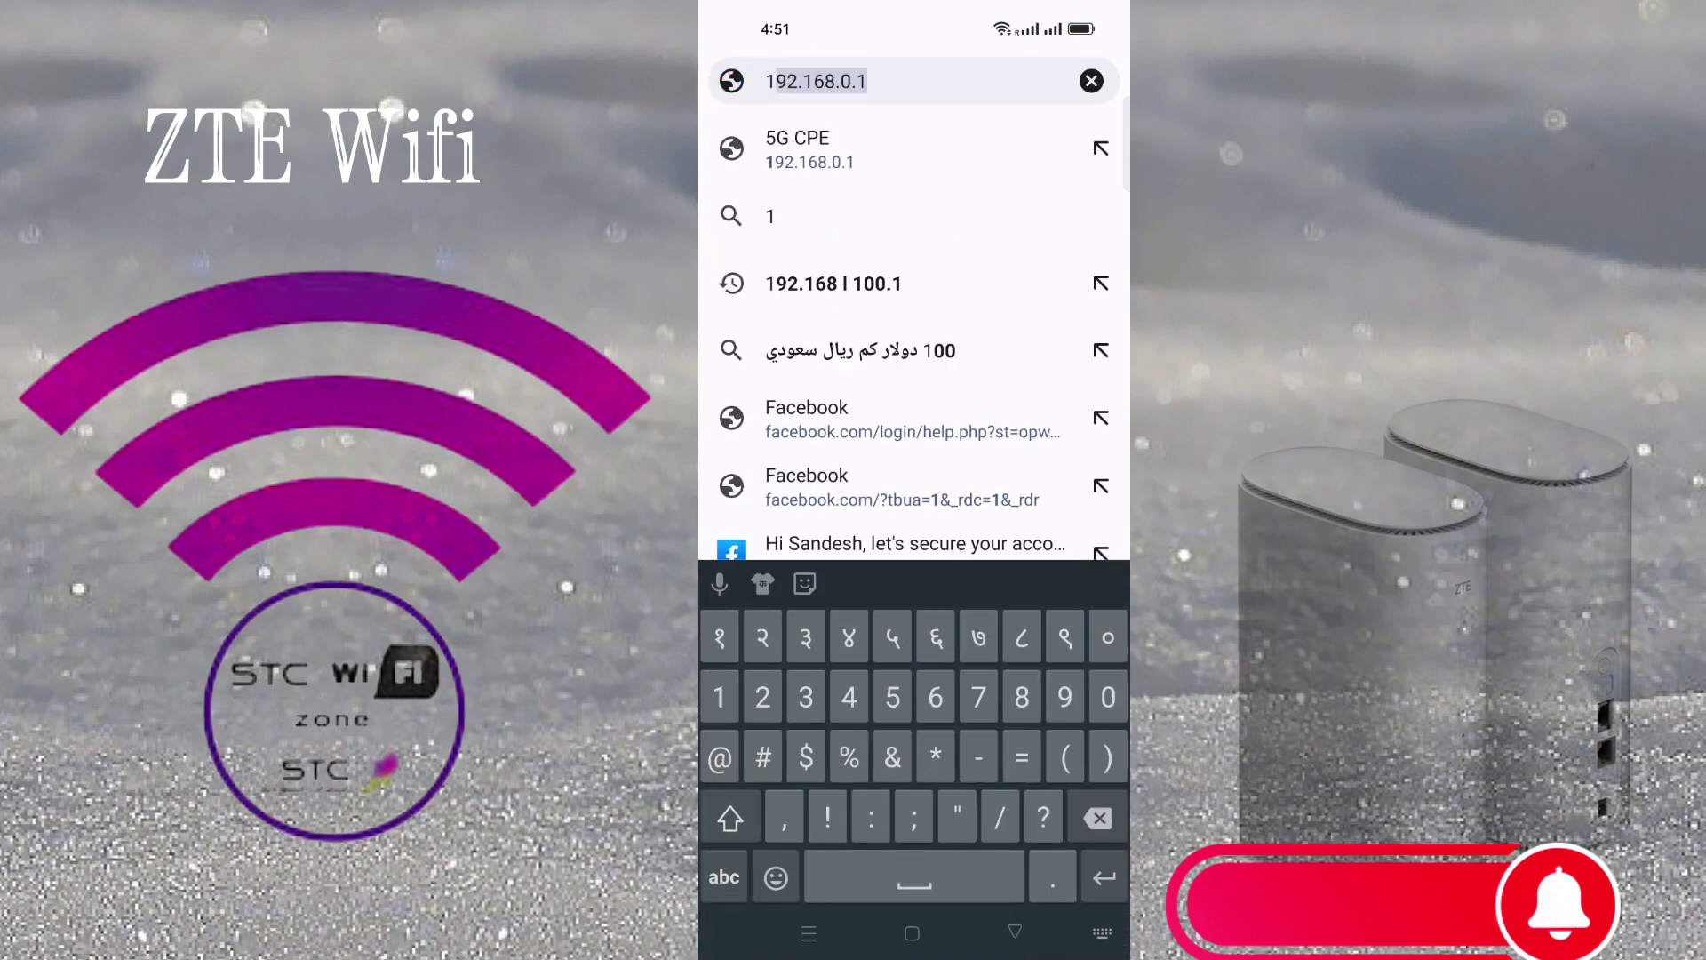
{"action": "type", "text": "92."}
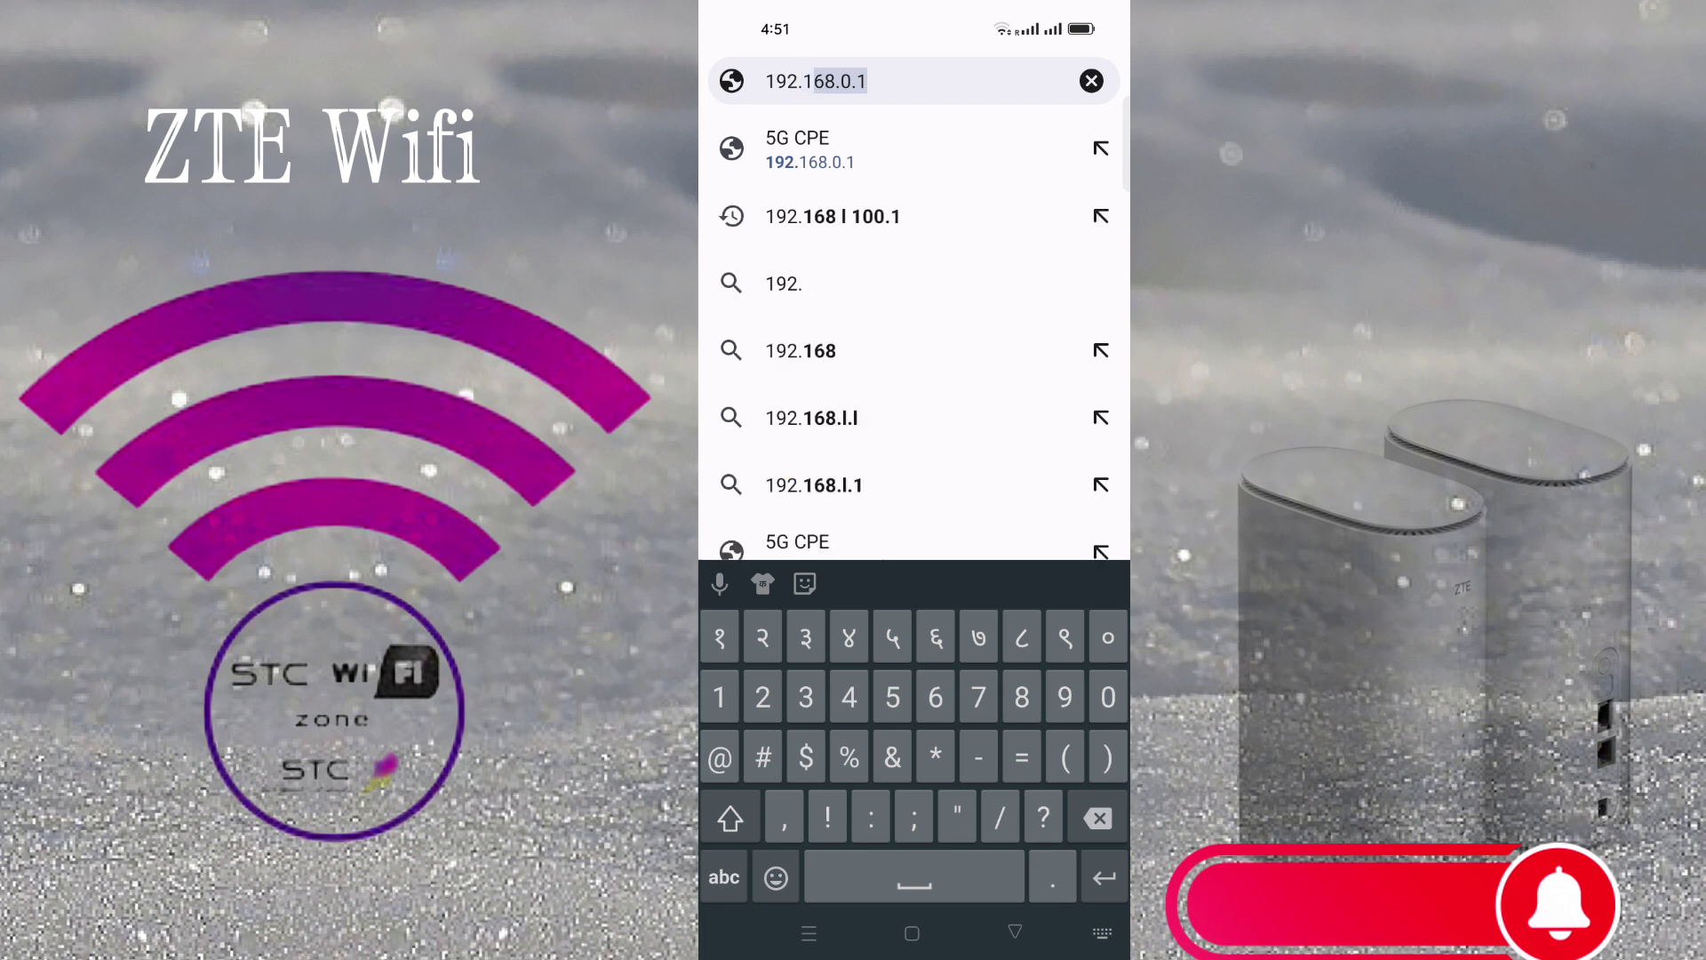
{"action": "type", "text": "1"}
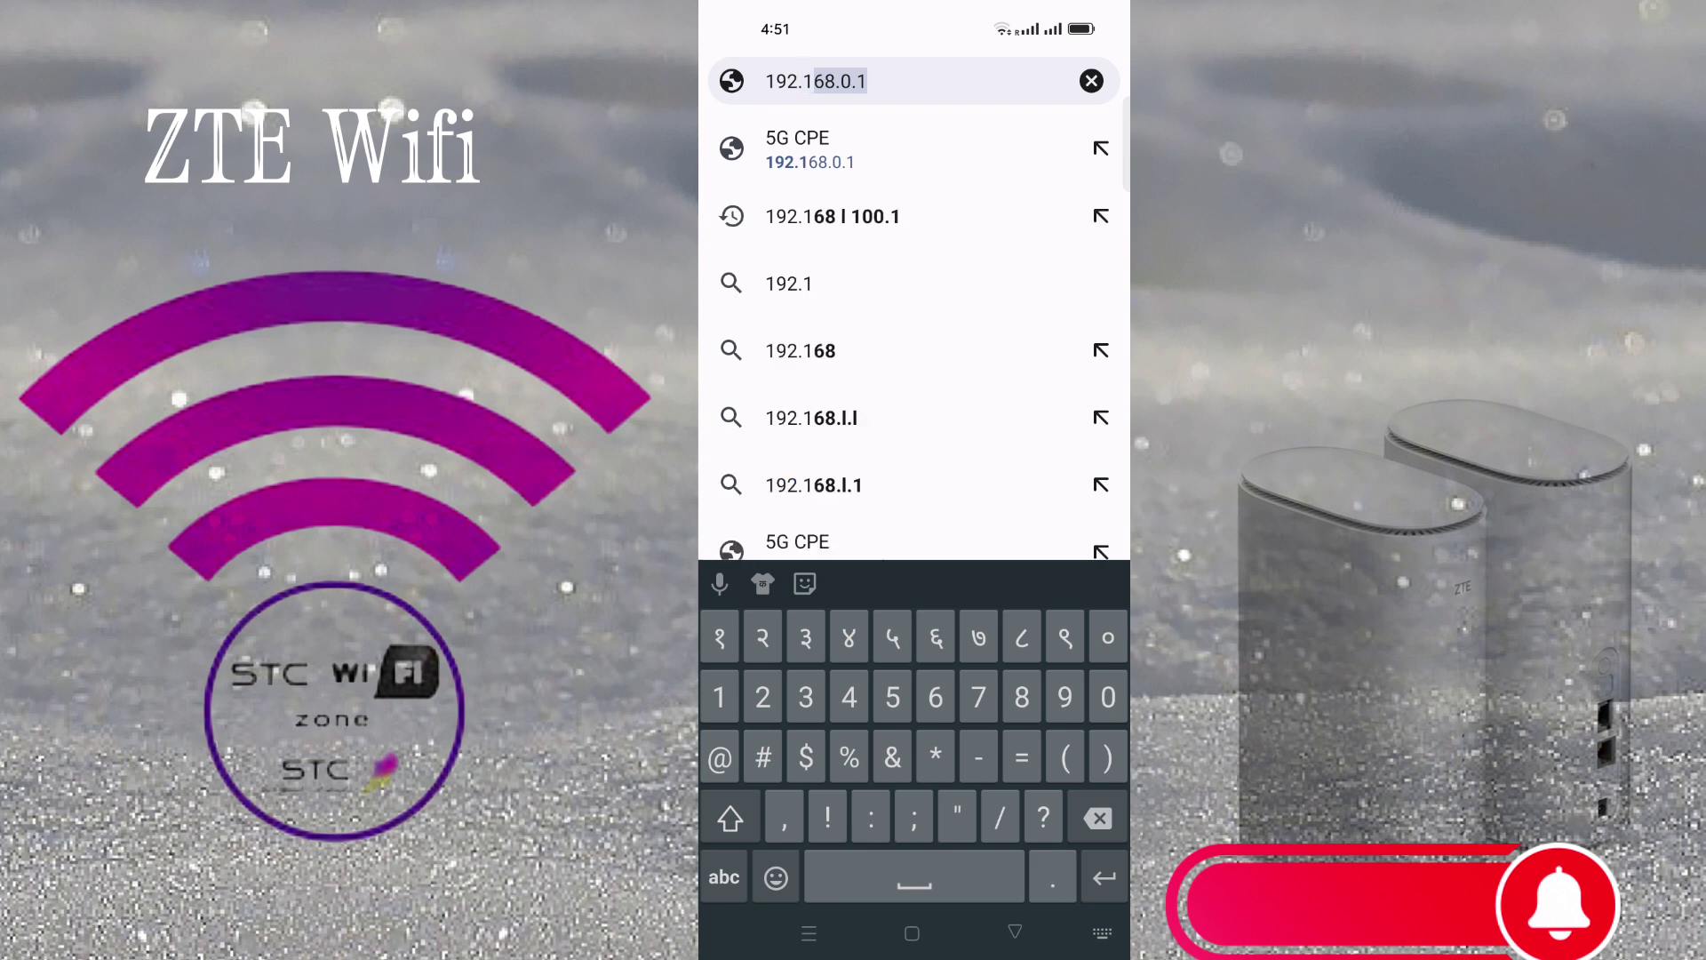
{"action": "type", "text": "6"}
{"action": "type", "text": "8.0"}
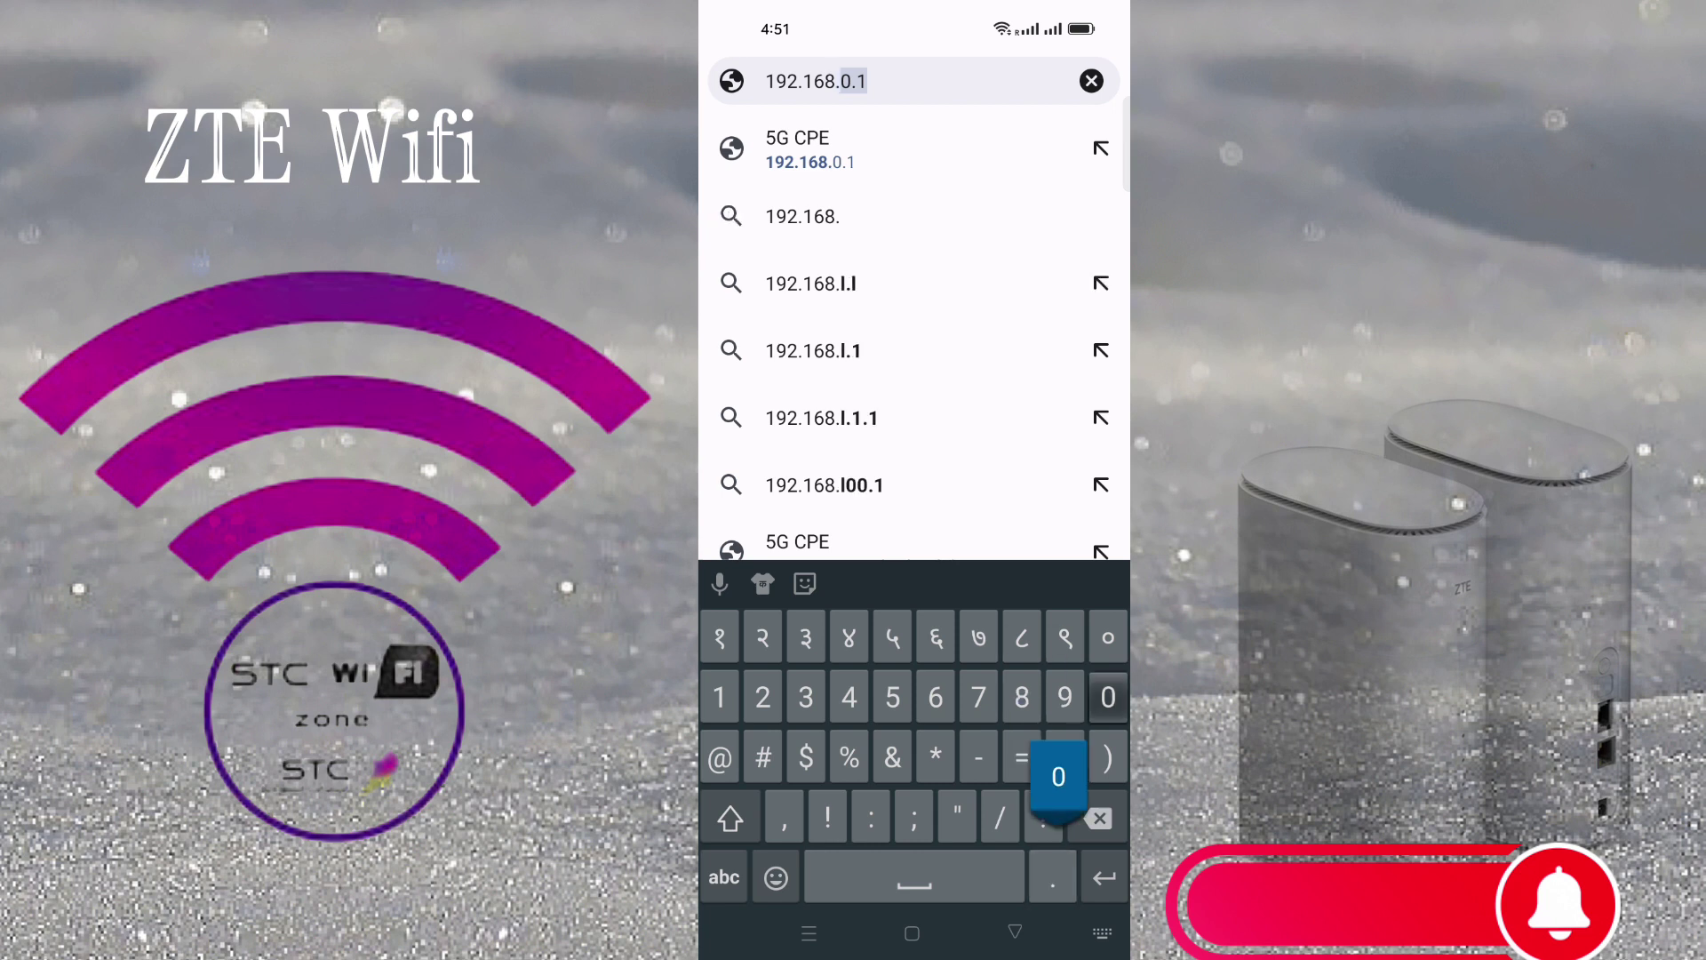
{"action": "type", "text": ".1"}
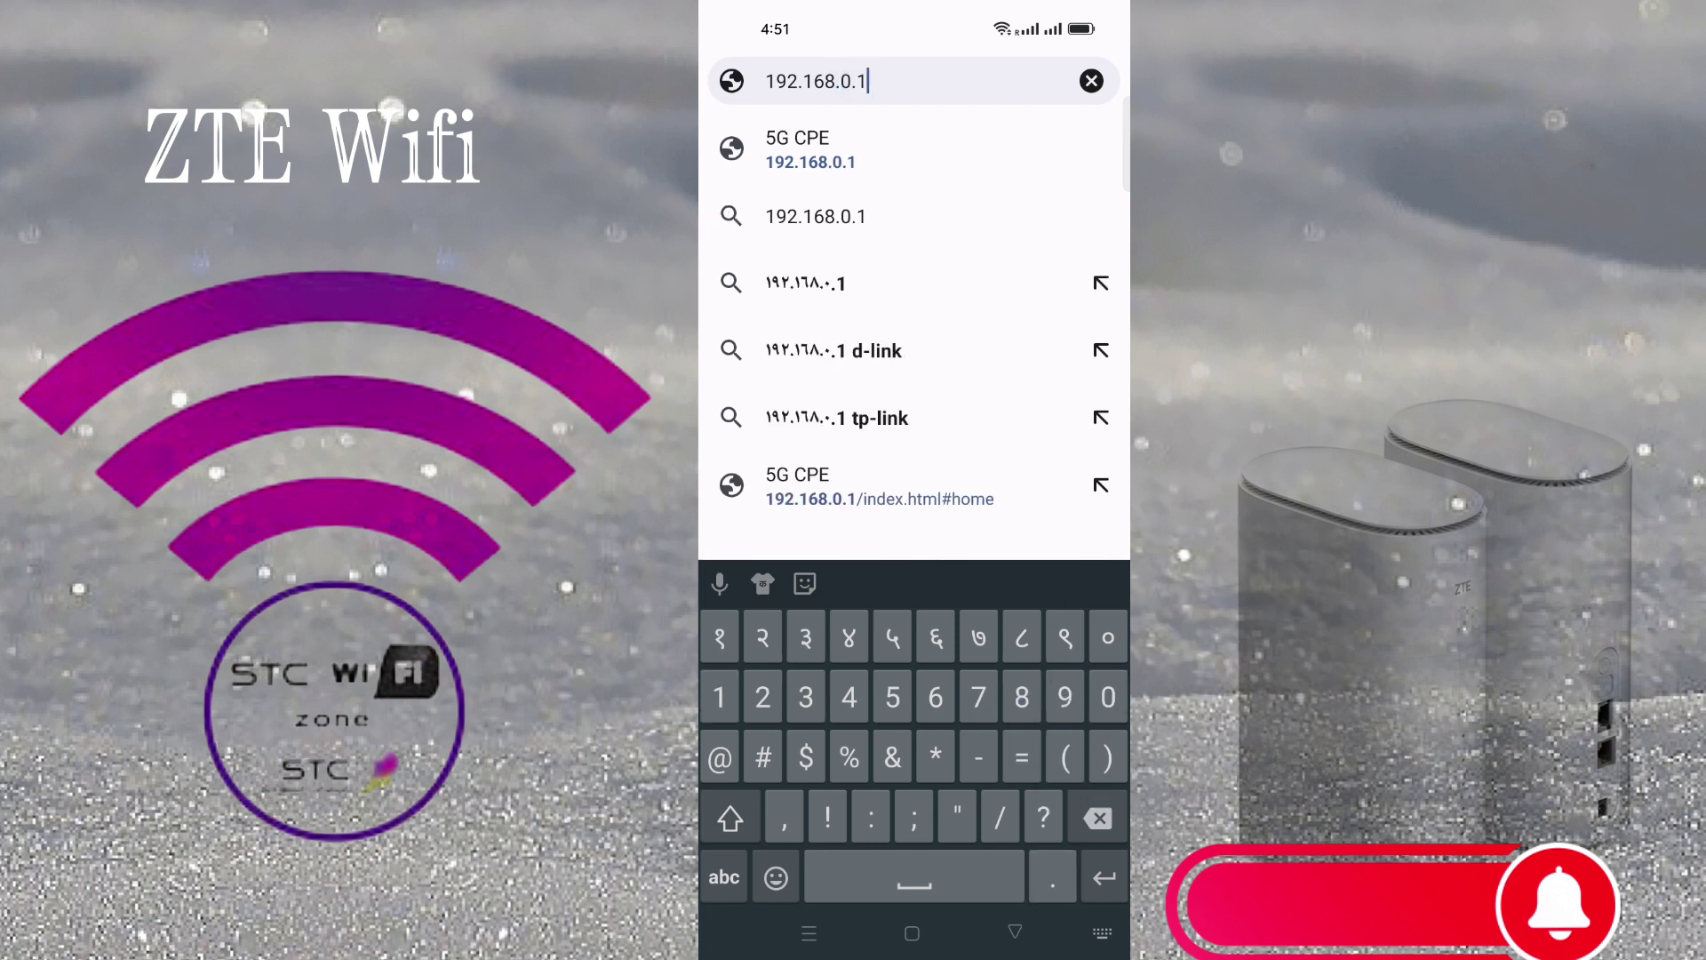
{"action": "key", "text": "Return"}
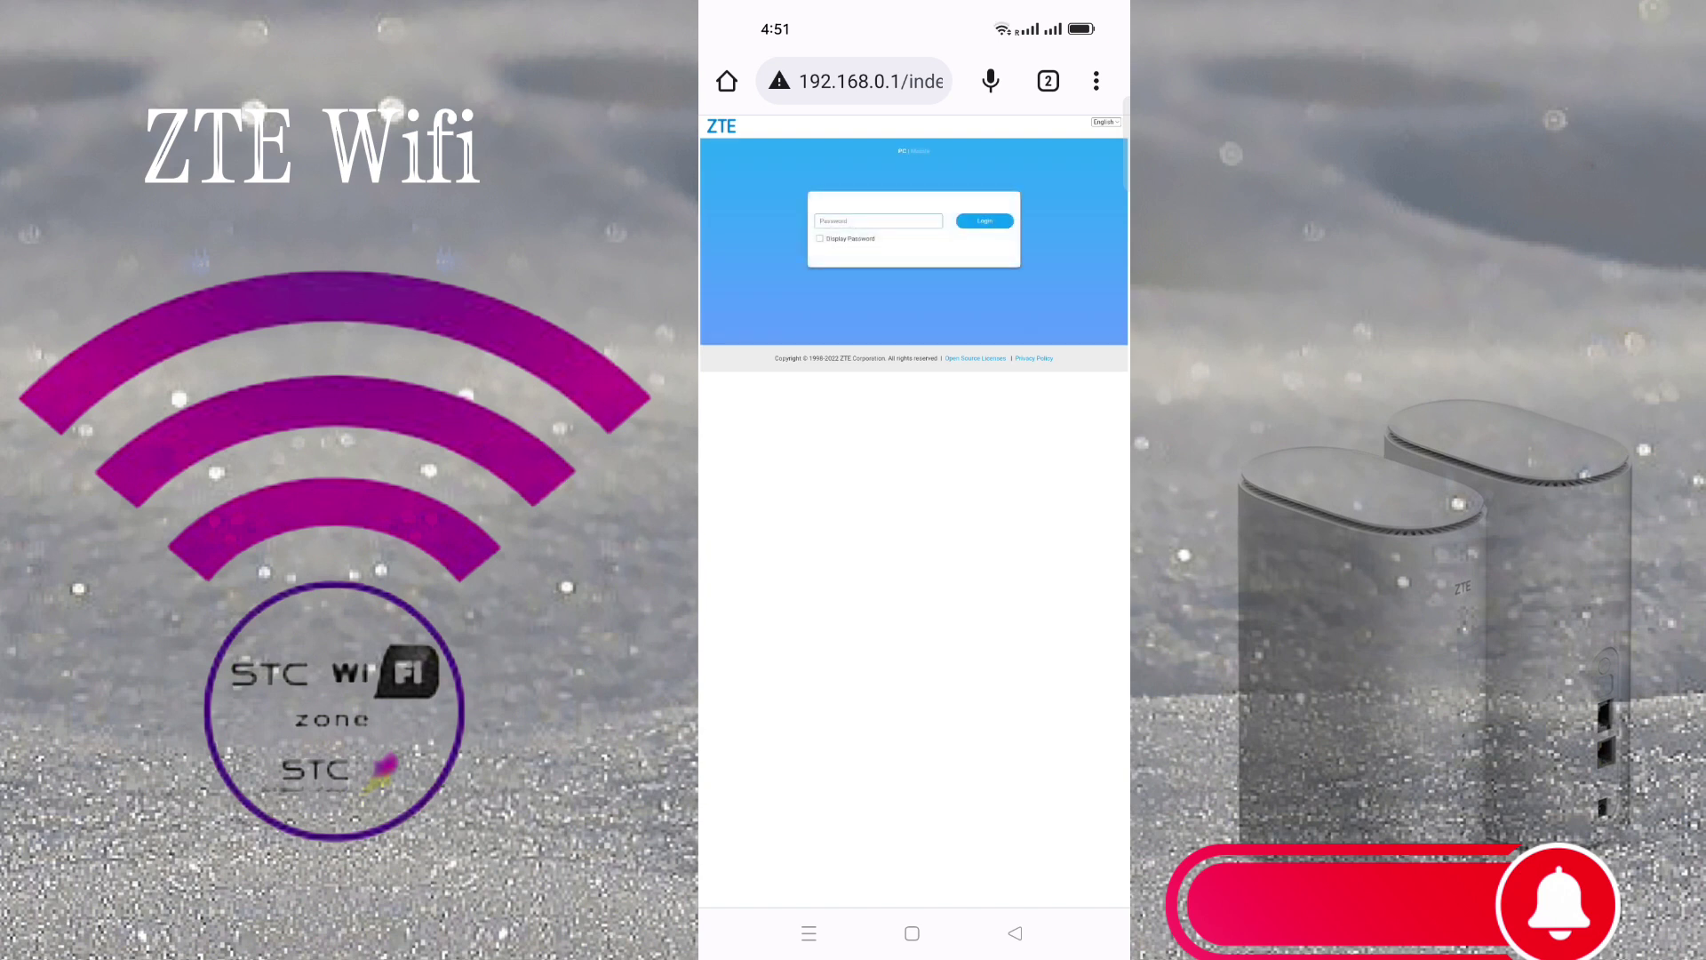
Log in to the router admin with the saved password
{"action": "left_click", "coordinate": [860, 220]}
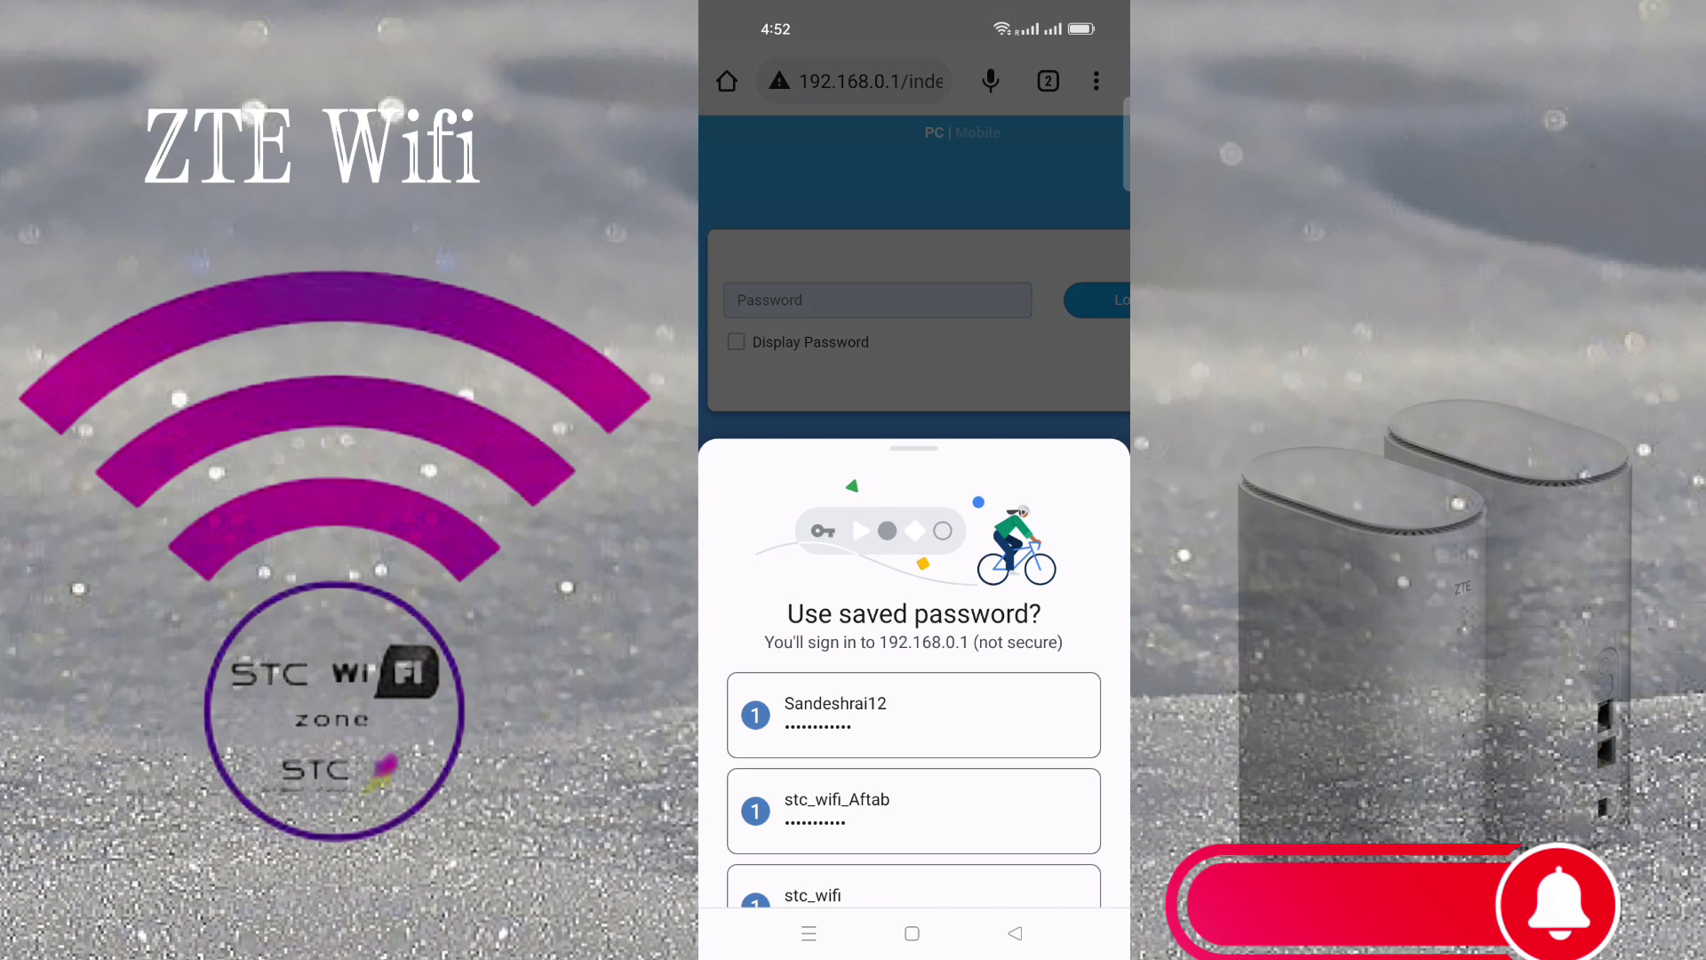
{"action": "left_click", "coordinate": [913, 714]}
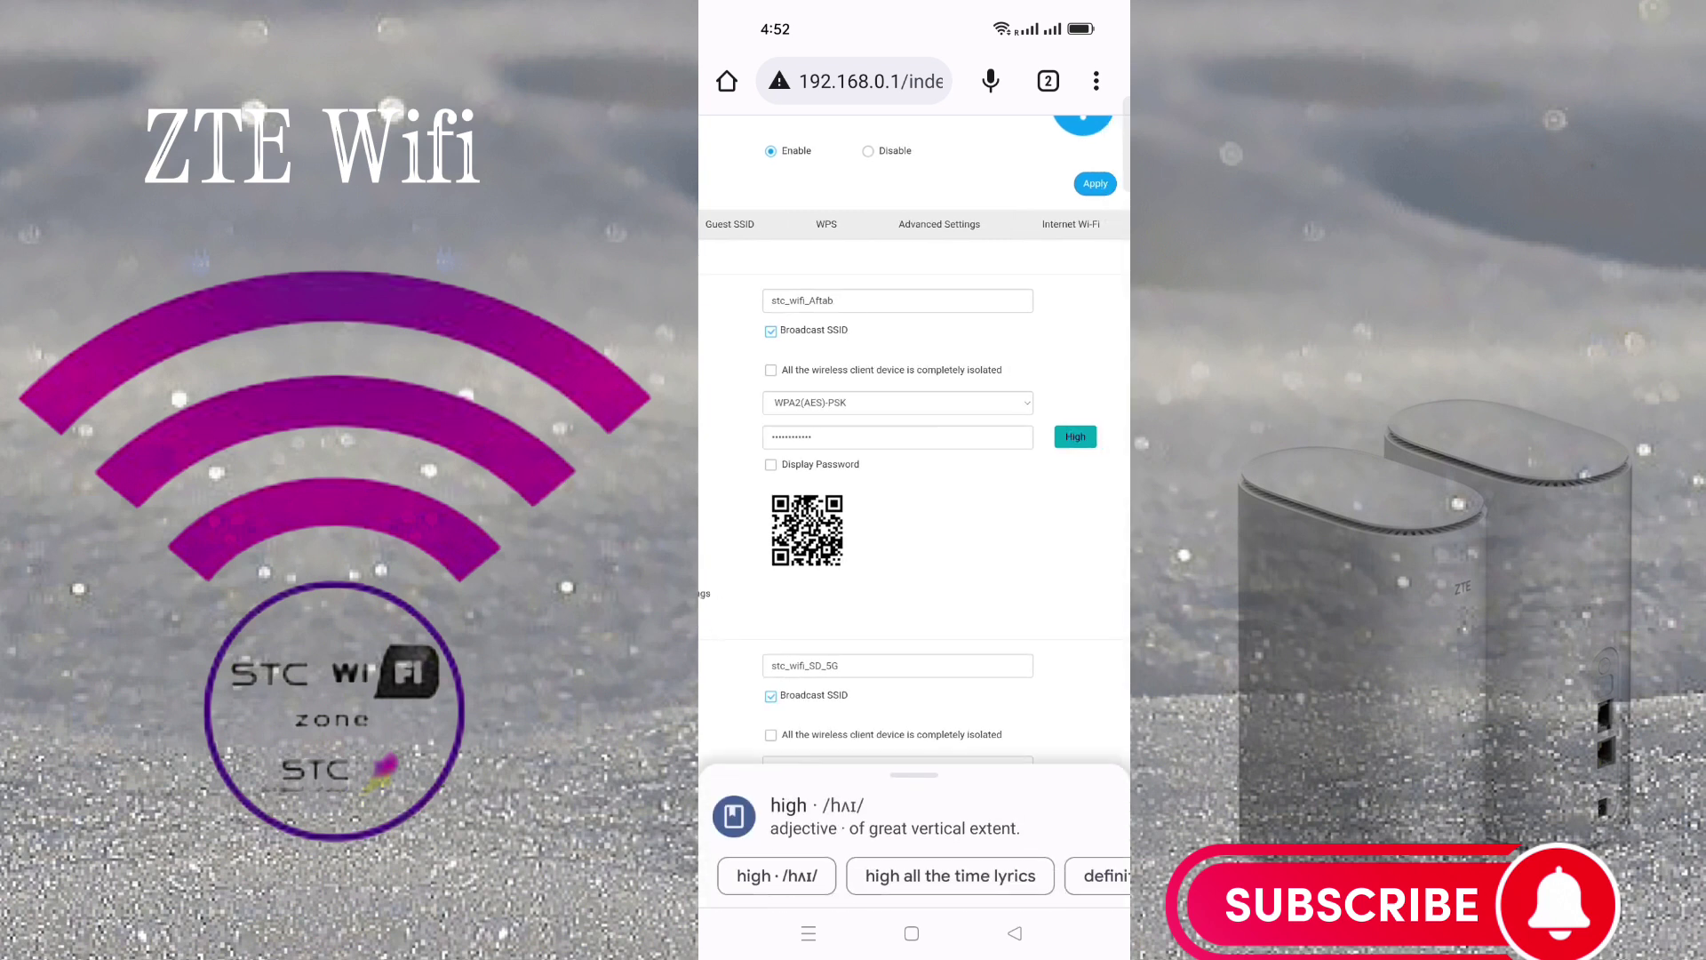
Show the 2.4GHz password in plain text and replace its old ending with new digits
{"action": "left_click", "coordinate": [770, 465]}
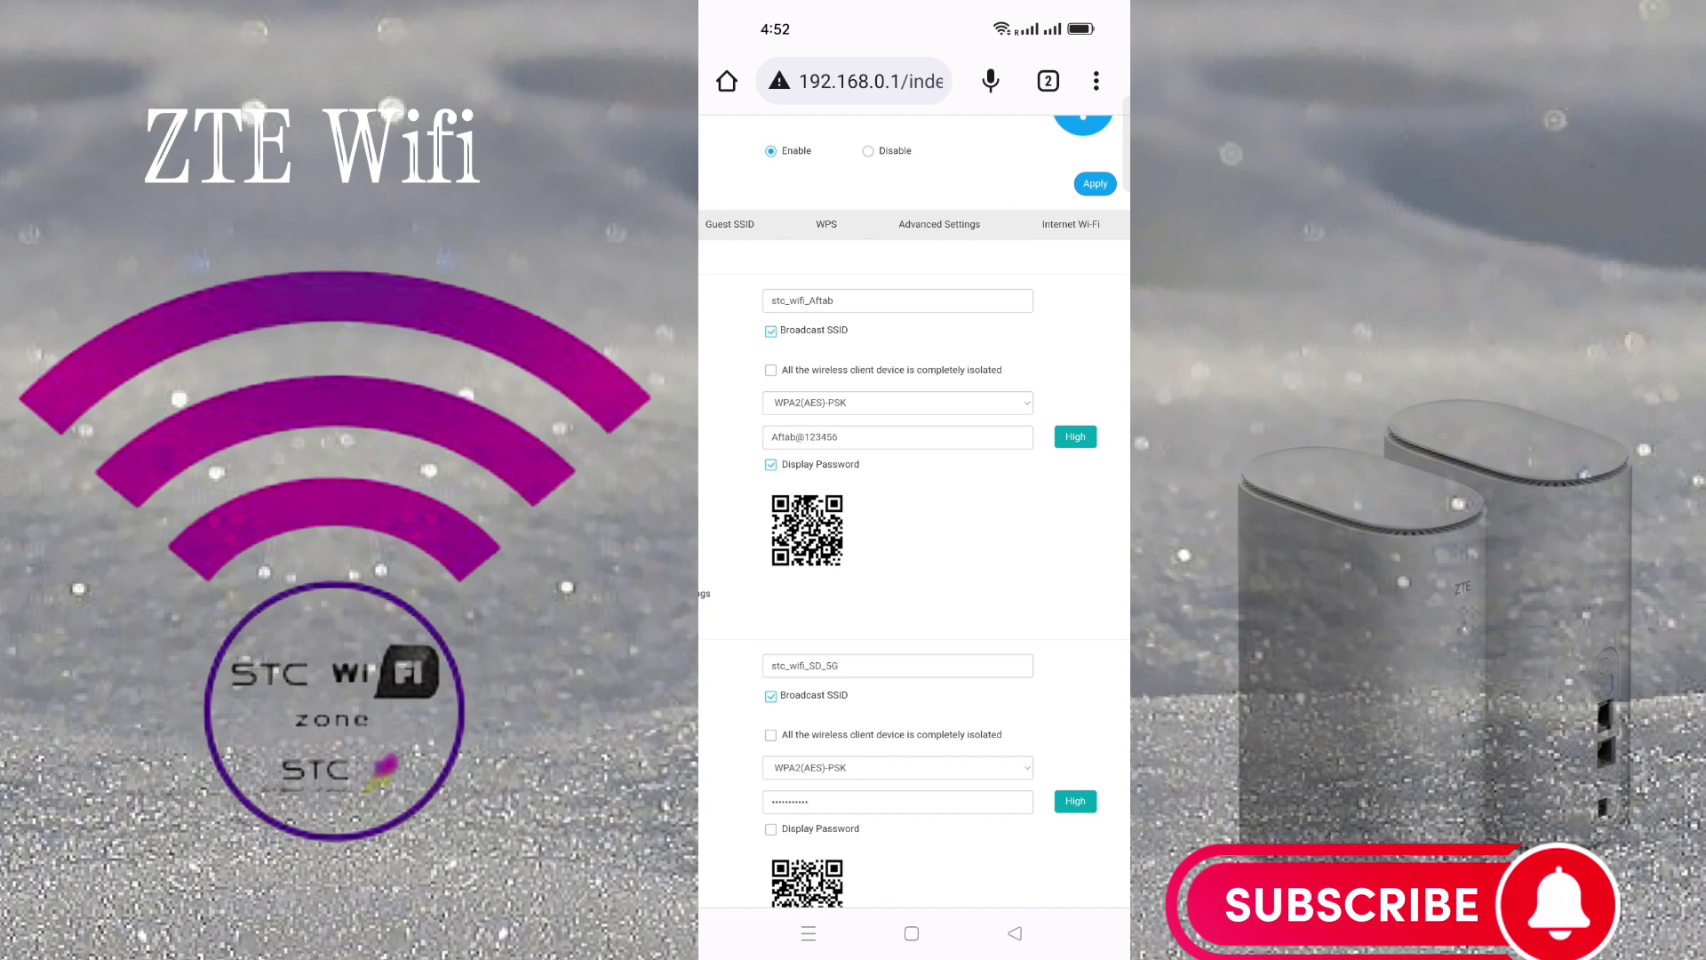
{"action": "left_click", "coordinate": [770, 464]}
{"action": "scroll", "coordinate": [915, 533], "scroll_direction": "down", "scroll_amount": 2}
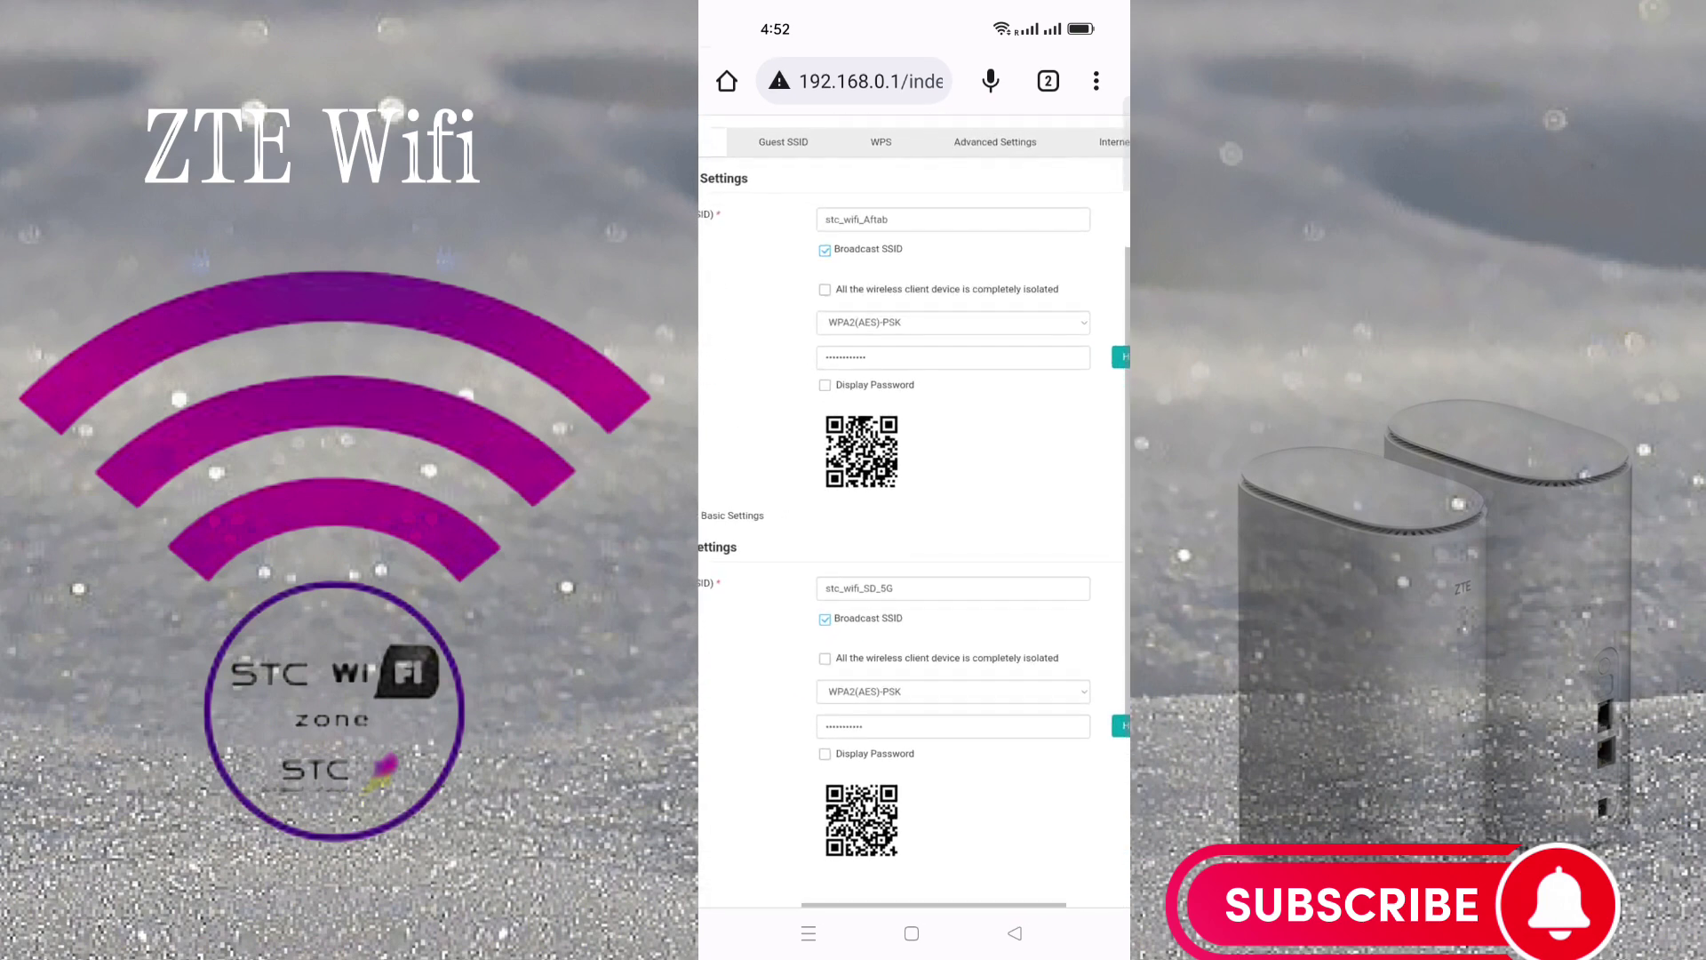
{"action": "scroll", "coordinate": [915, 534], "scroll_direction": "down", "scroll_amount": 2}
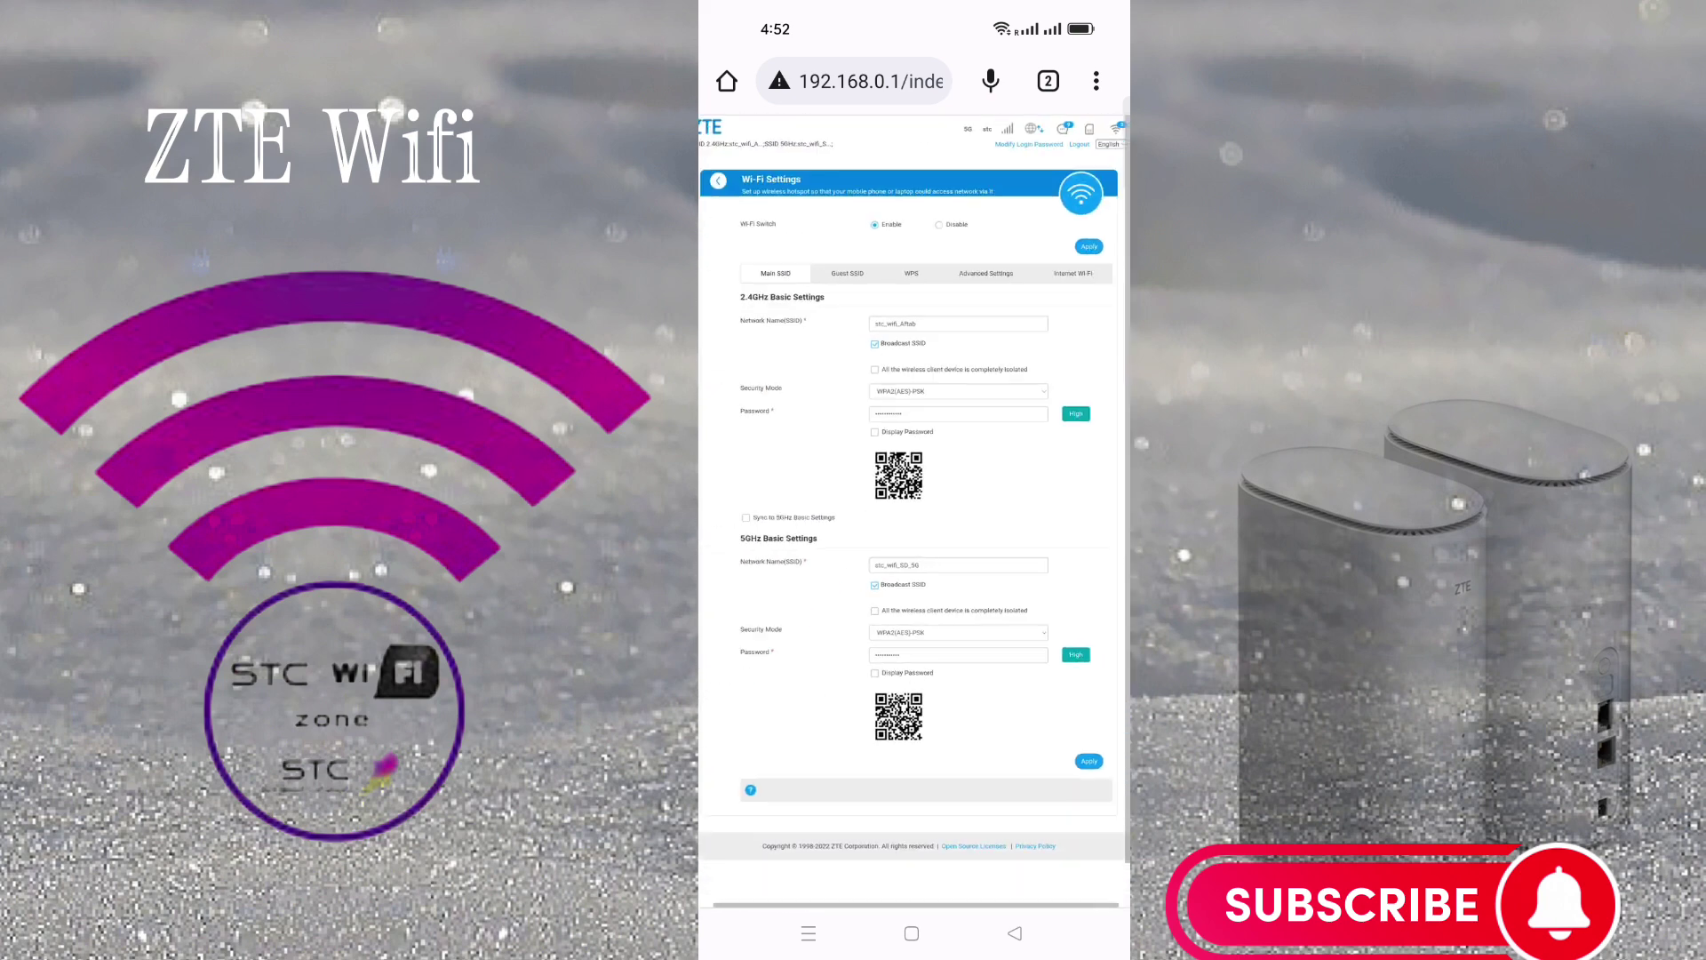
{"action": "left_click", "coordinate": [914, 396]}
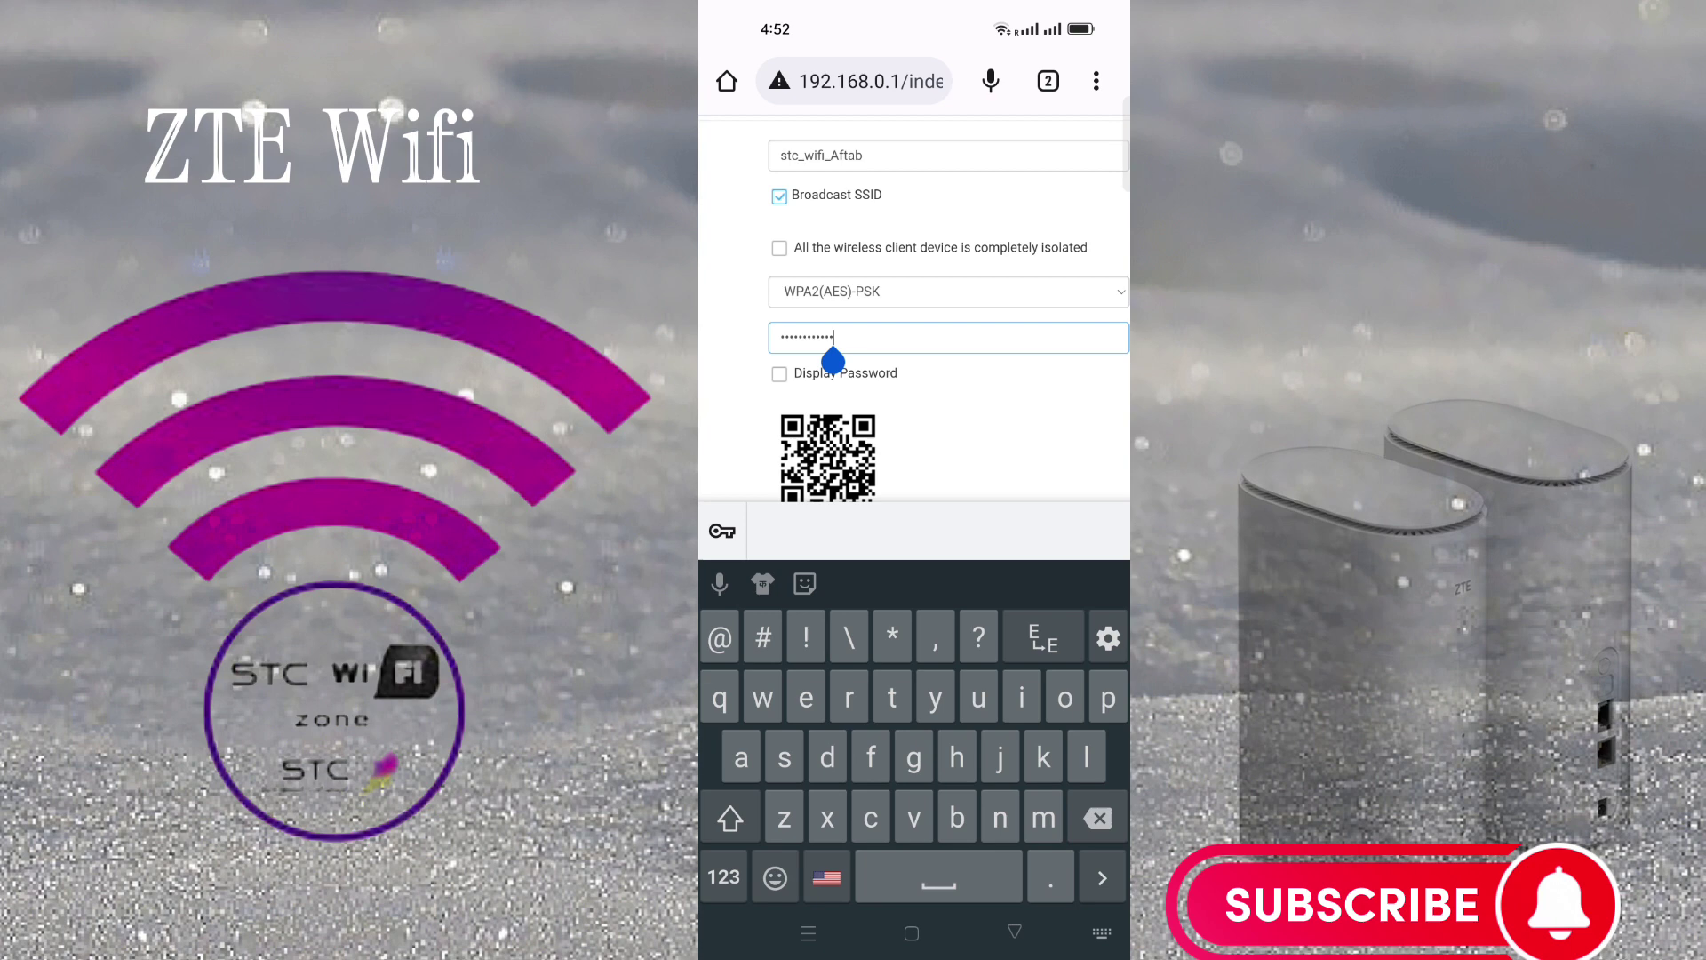
{"action": "left_click", "coordinate": [779, 373]}
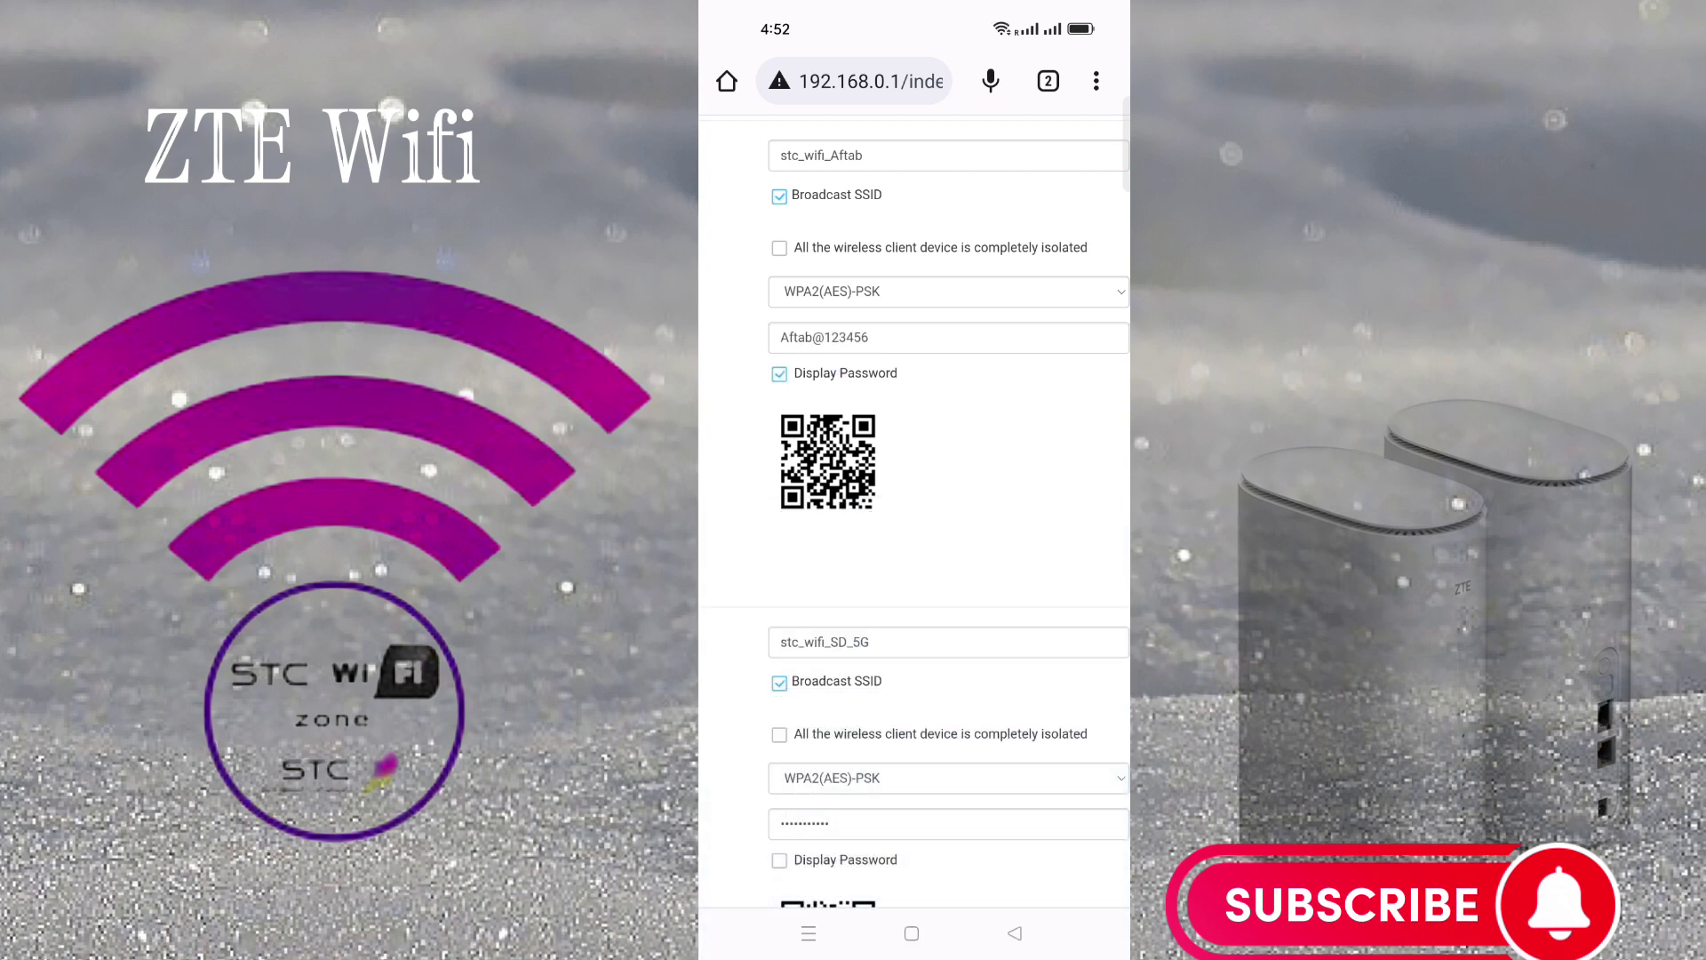
{"action": "left_click", "coordinate": [866, 337]}
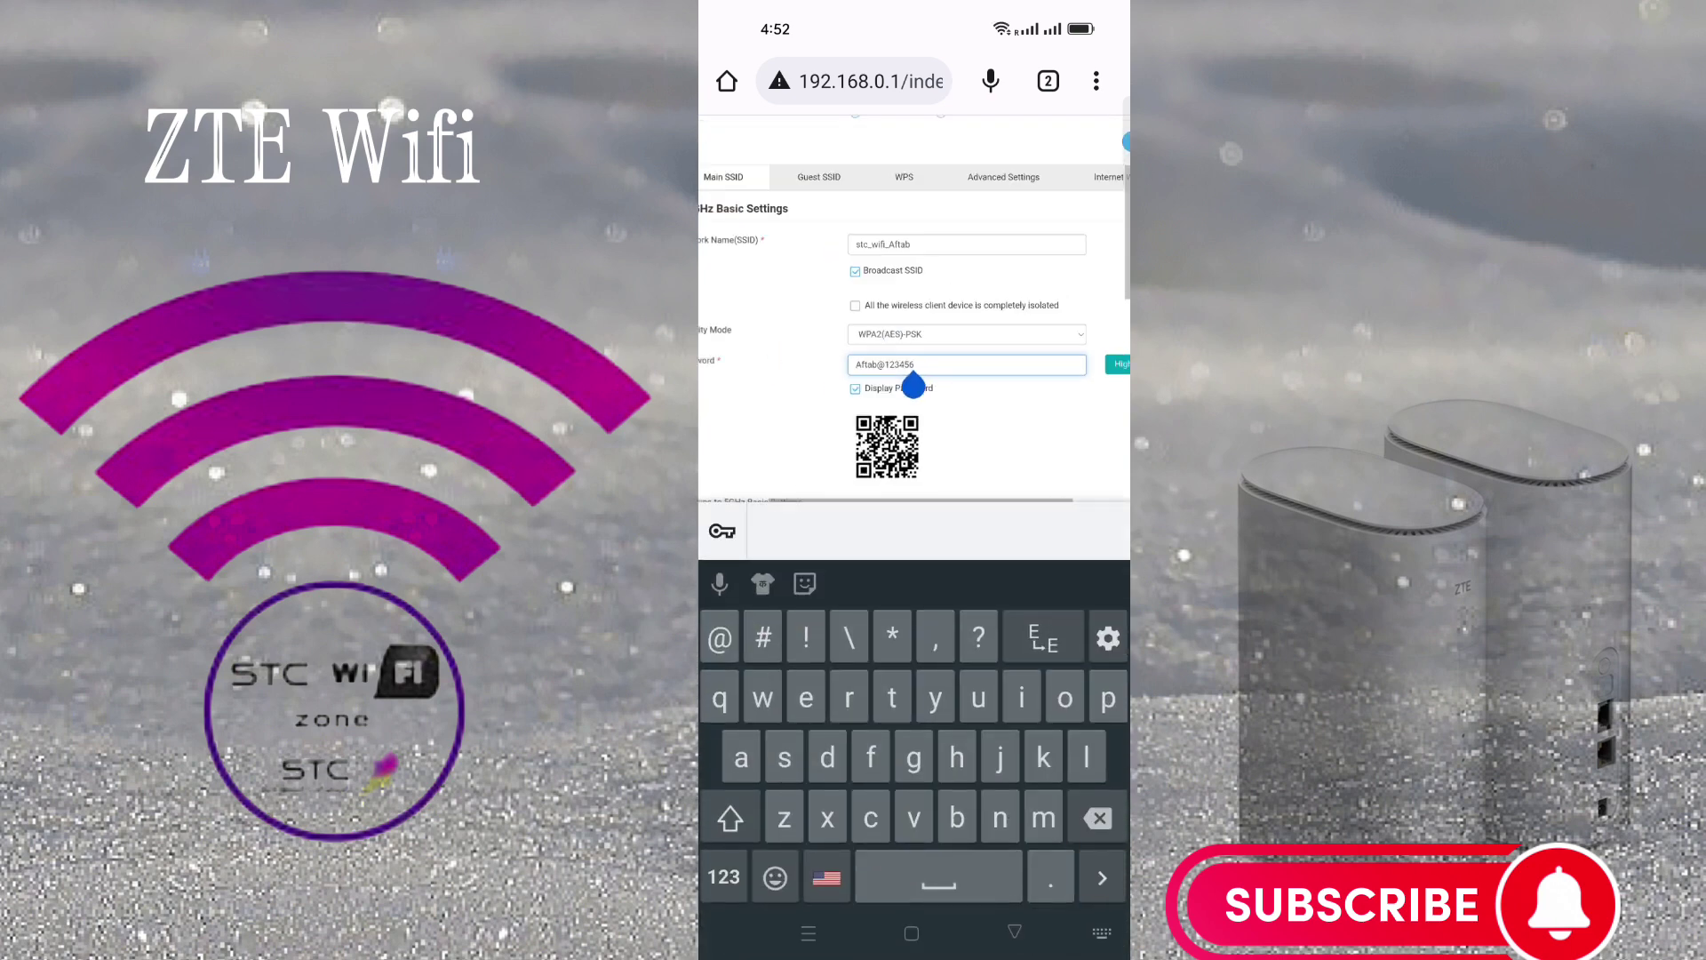
{"action": "scroll", "coordinate": [920, 307], "scroll_direction": "down", "scroll_amount": 5}
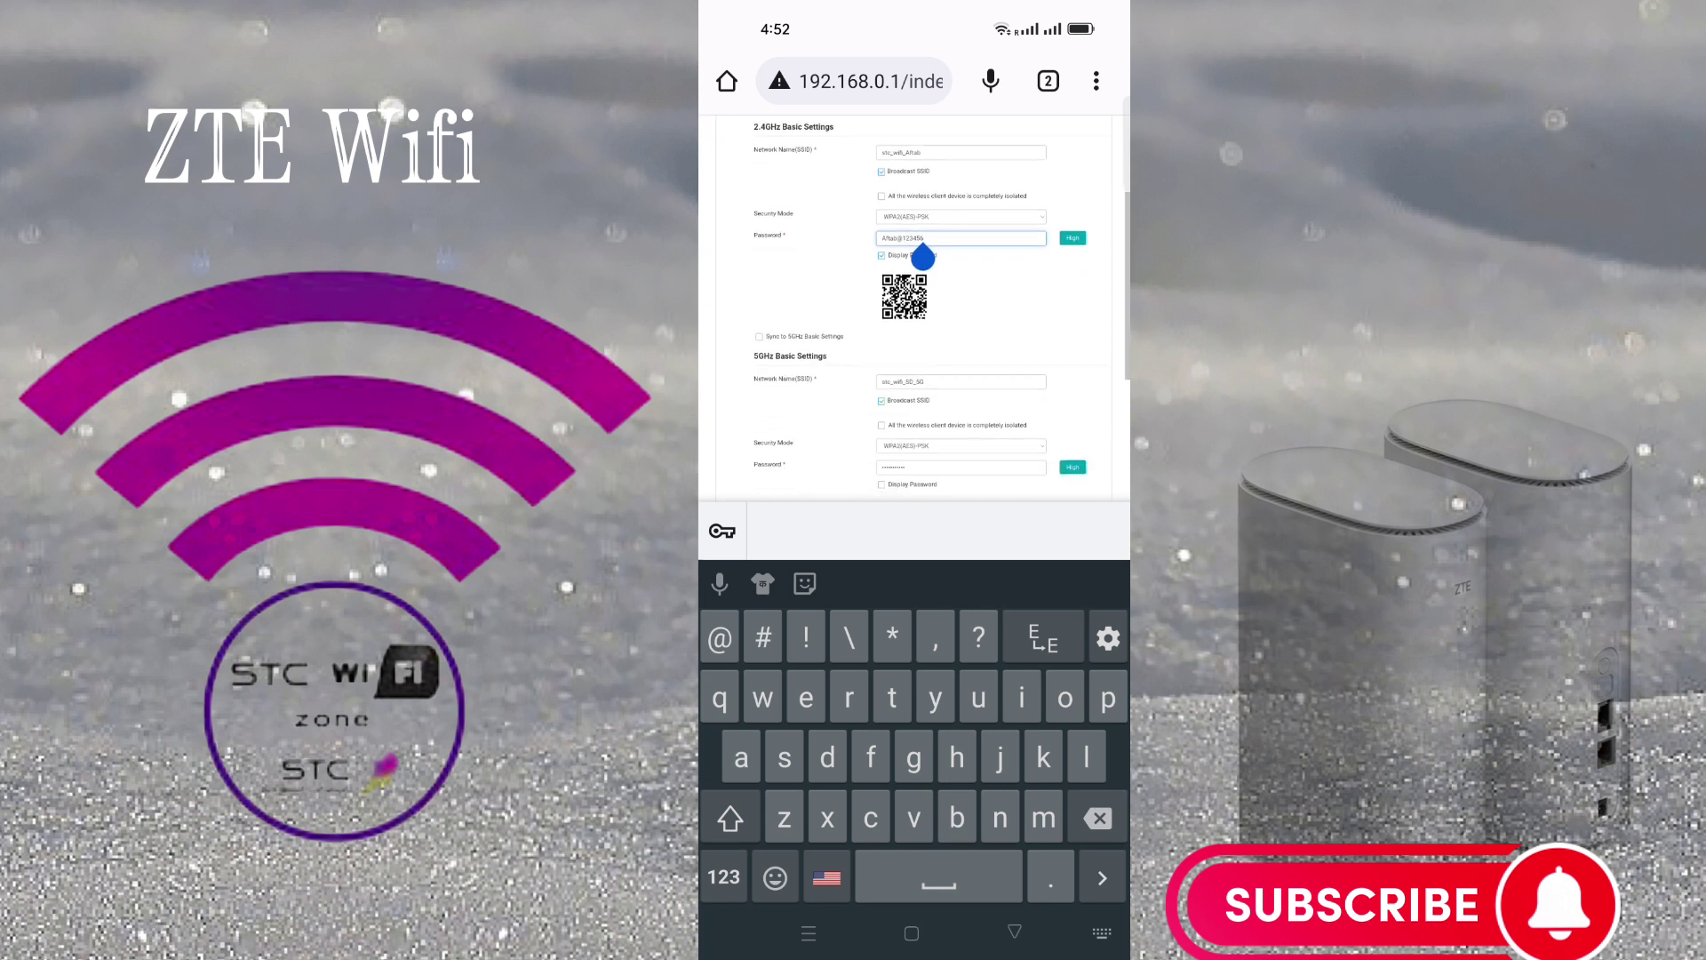
{"action": "scroll", "coordinate": [920, 307], "scroll_direction": "down", "scroll_amount": 3}
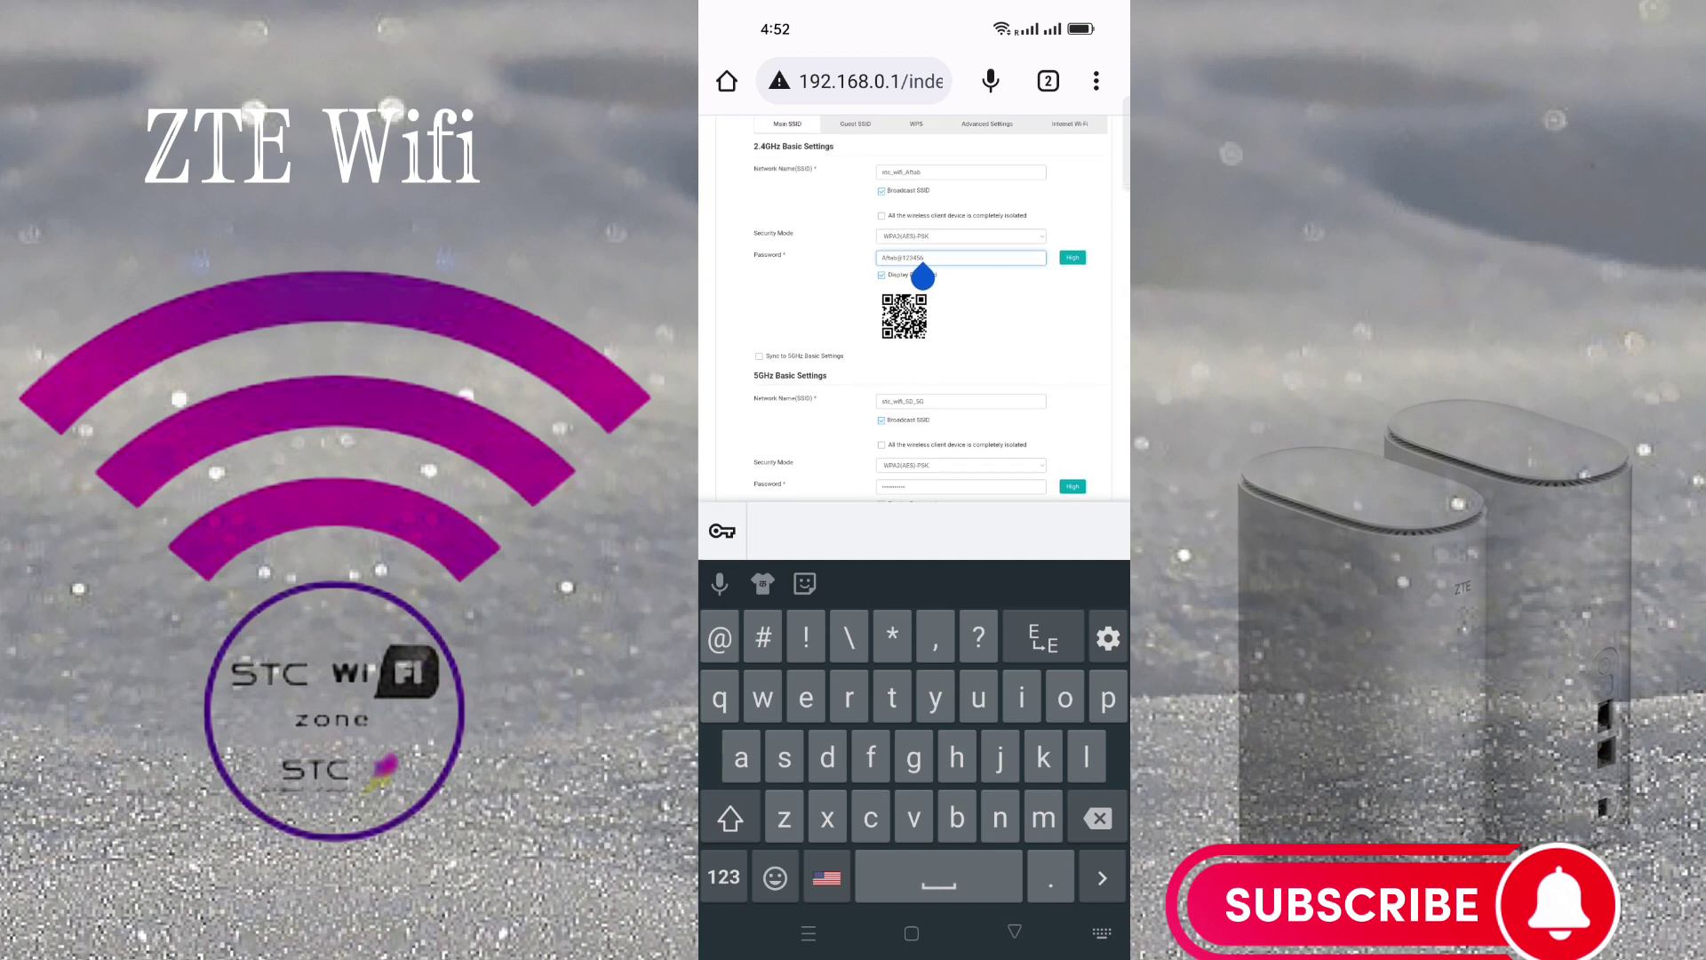
{"action": "left_click", "coordinate": [723, 877]}
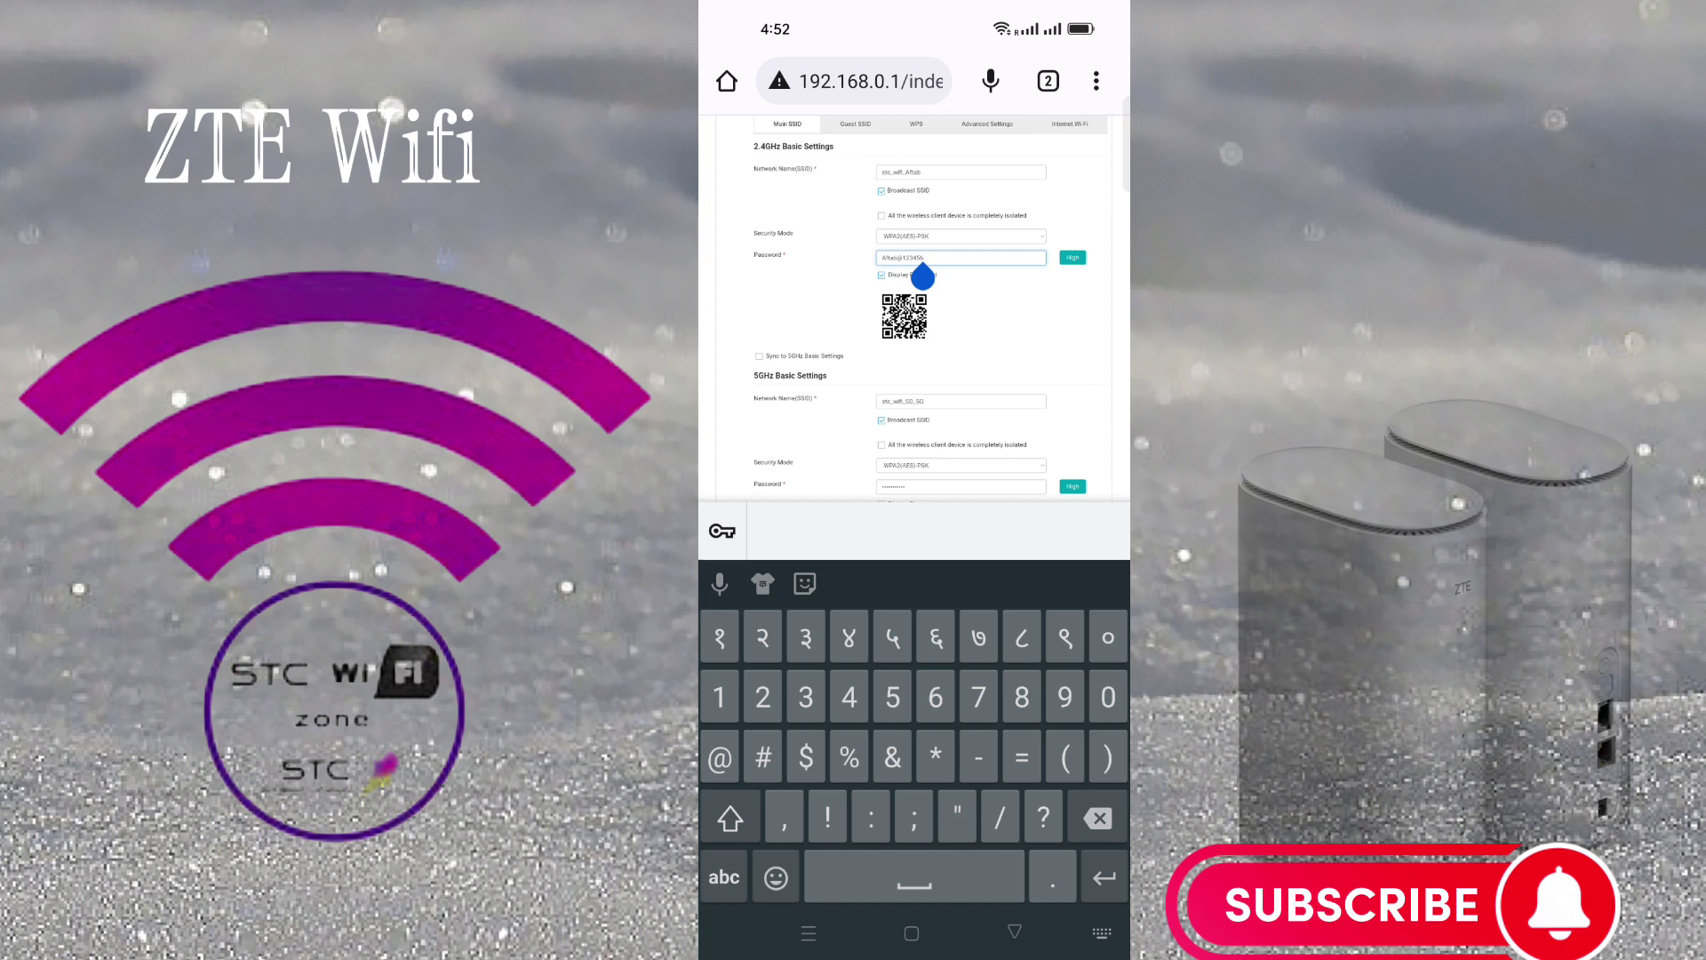
{"action": "key", "text": "BackSpace"}
{"action": "key", "text": "BackSpace"}
{"action": "type", "text": "1"}
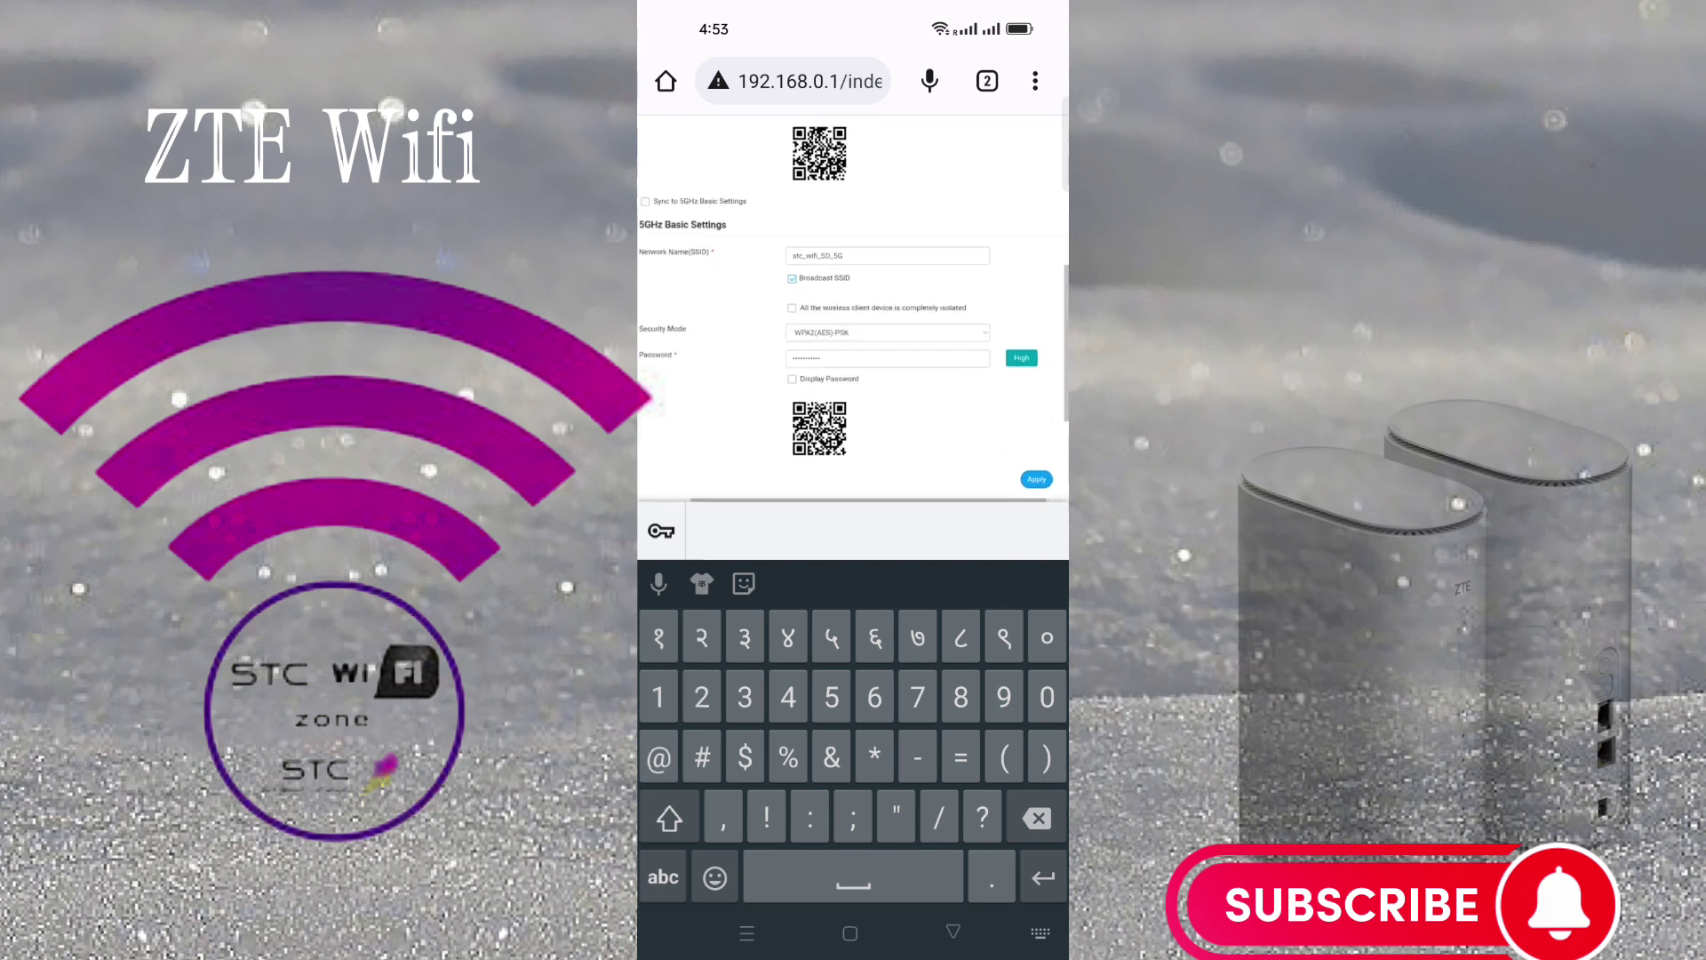
{"action": "scroll", "coordinate": [853, 307], "scroll_direction": "up", "scroll_amount": 3}
{"action": "left_click", "coordinate": [780, 359]}
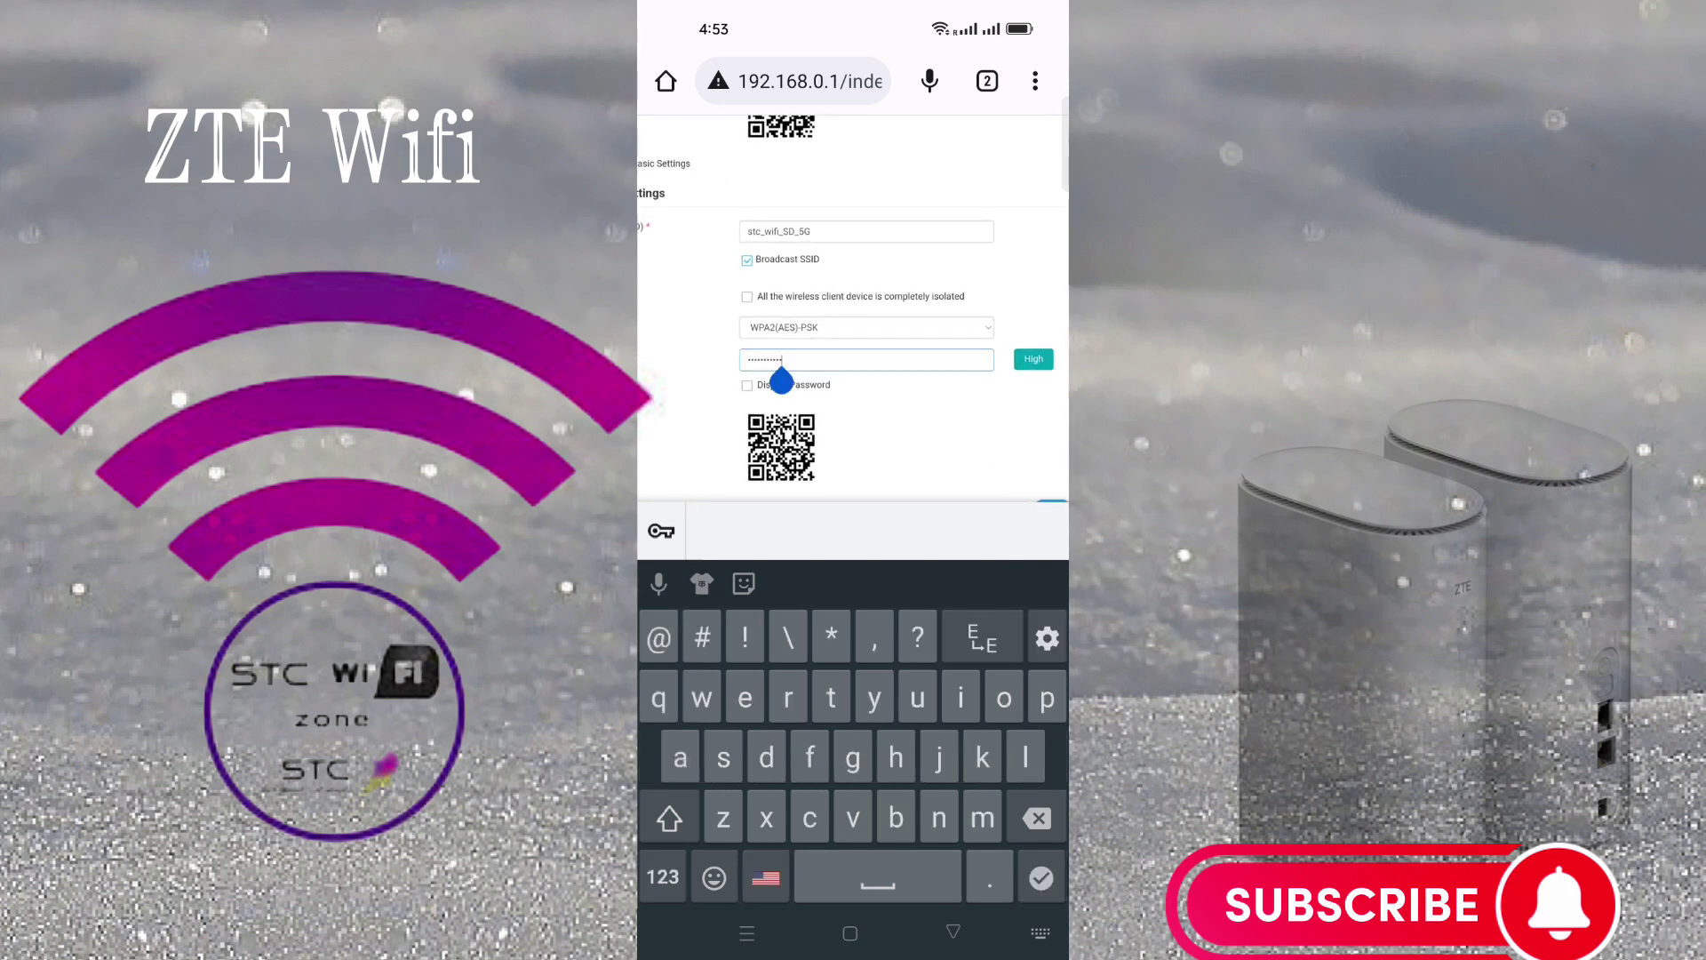
{"action": "left_click", "coordinate": [749, 385]}
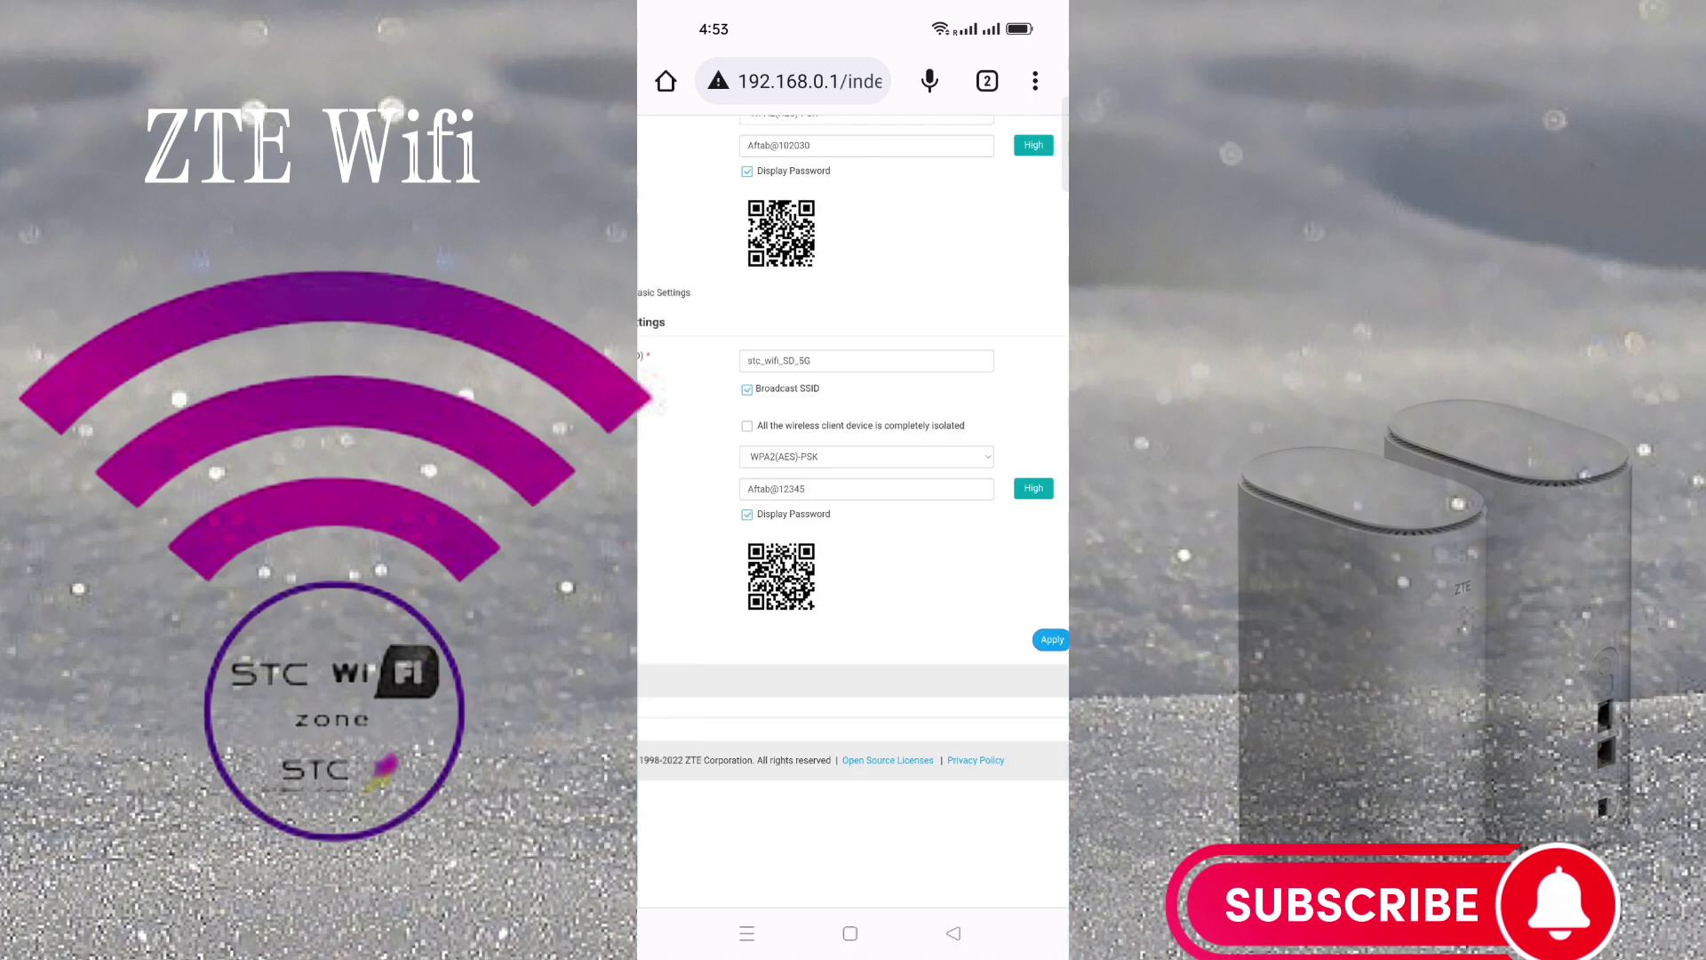
{"action": "left_click", "coordinate": [867, 488]}
{"action": "key", "text": "BackSpace"}
{"action": "key", "text": "BackSpace"}
{"action": "key", "text": "BackSpace"}
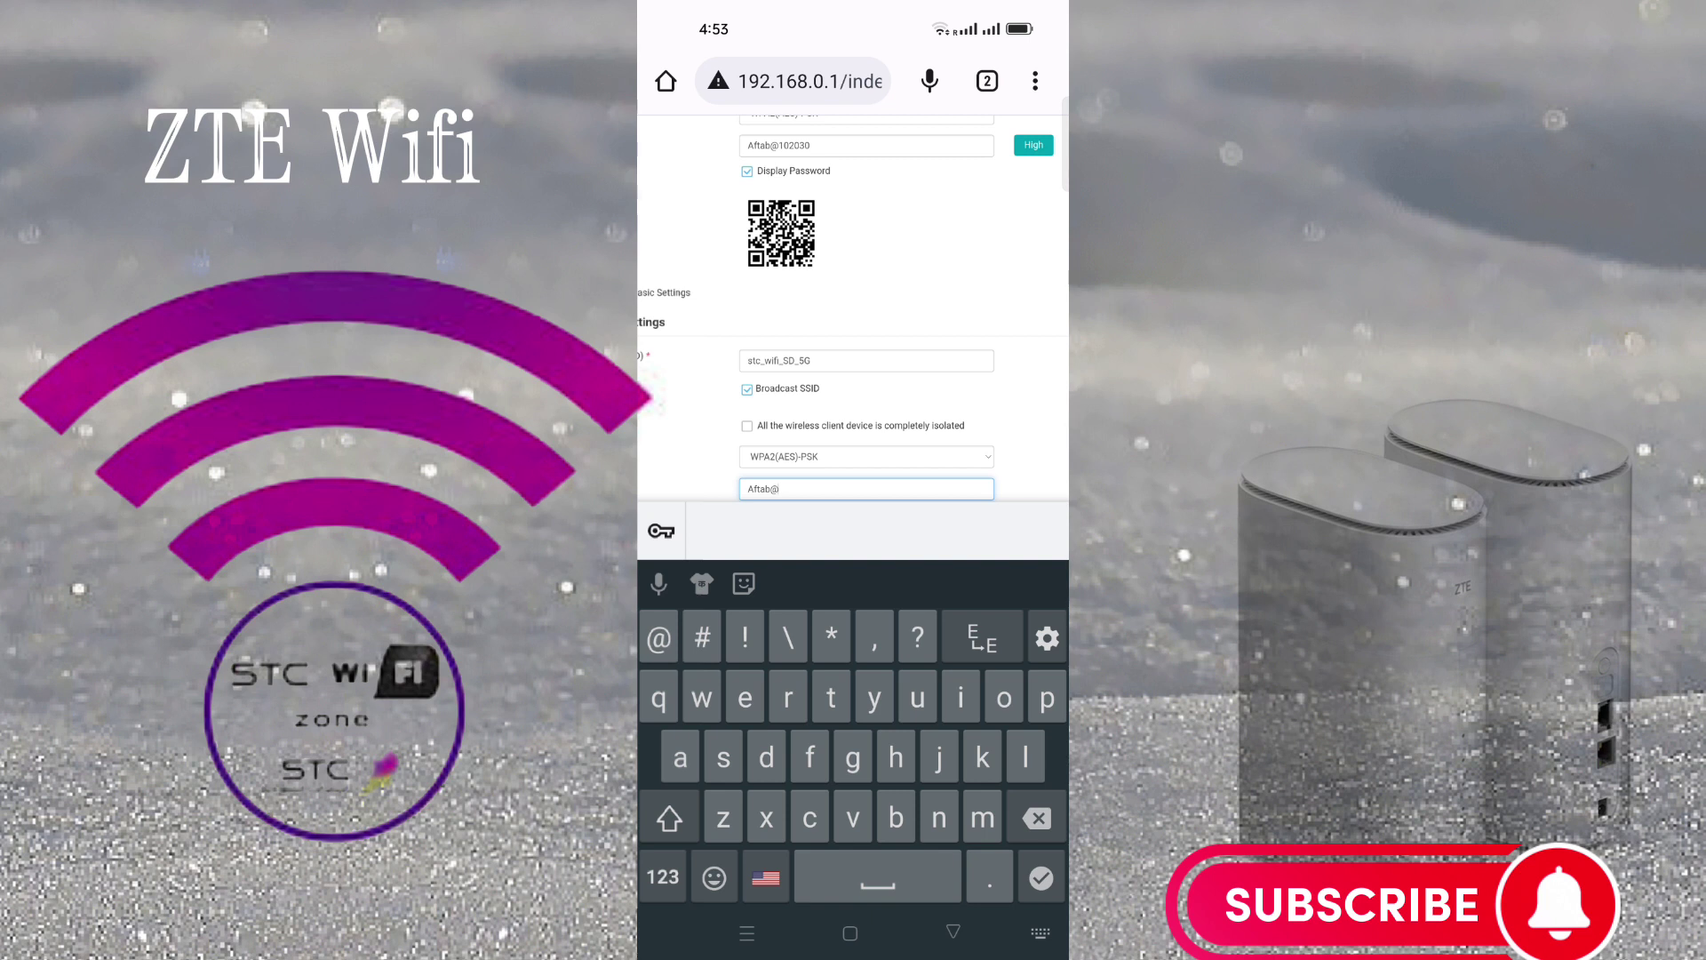
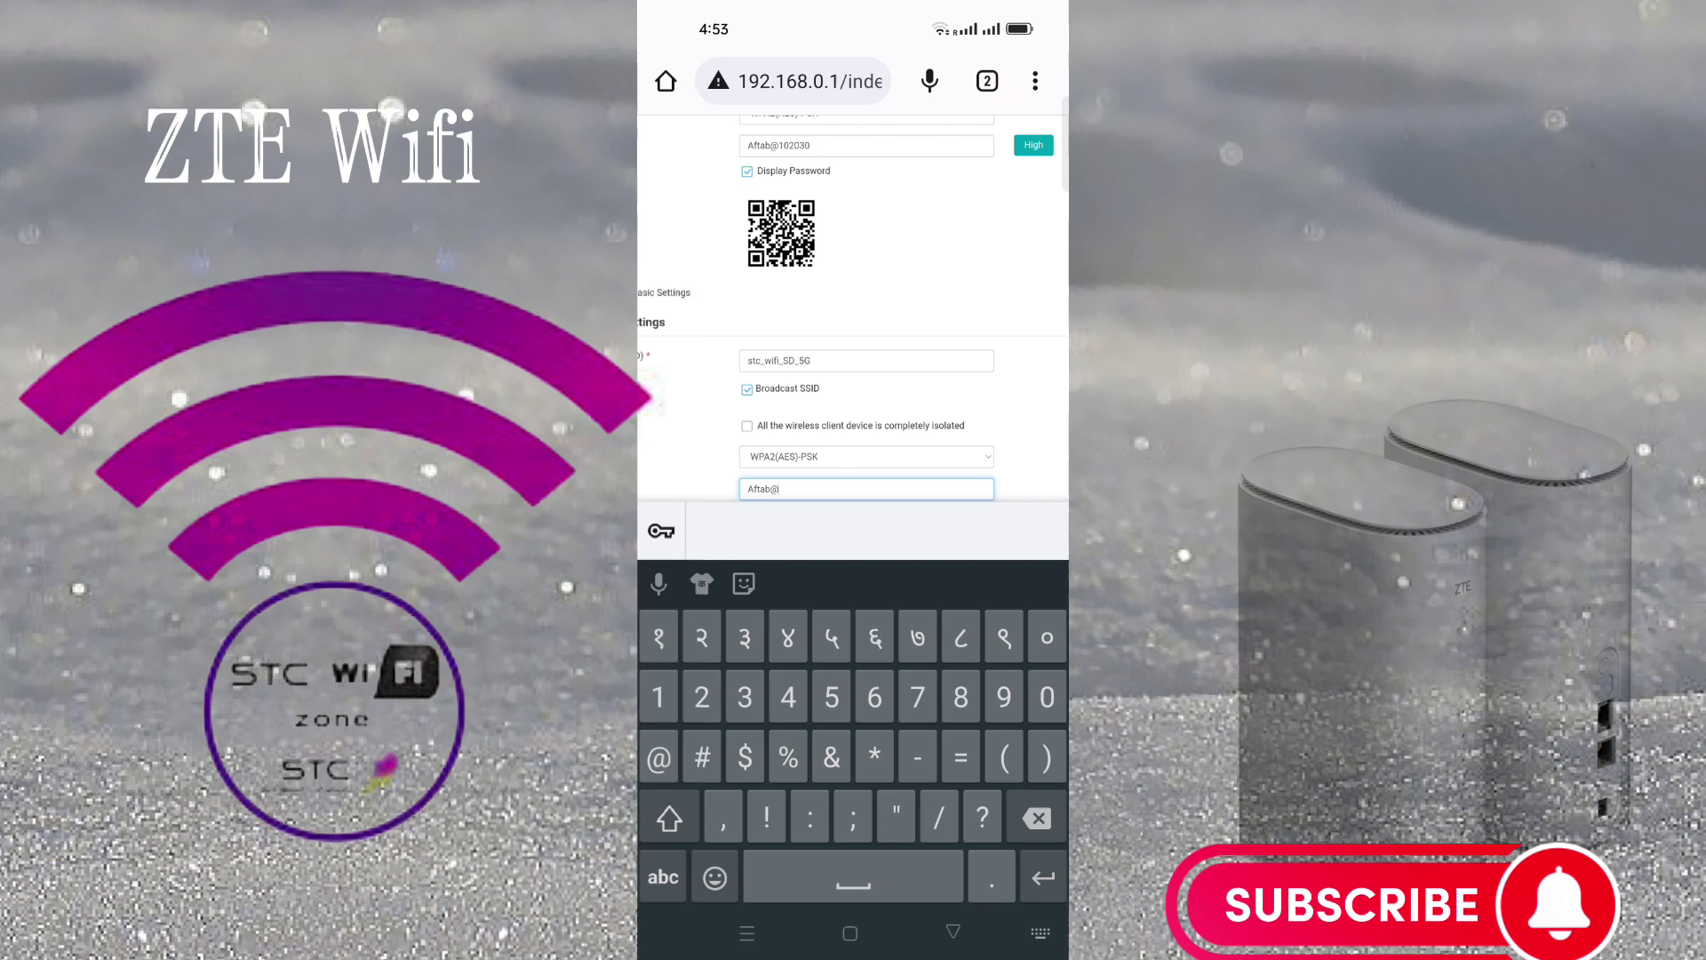
{"action": "key", "text": "Return"}
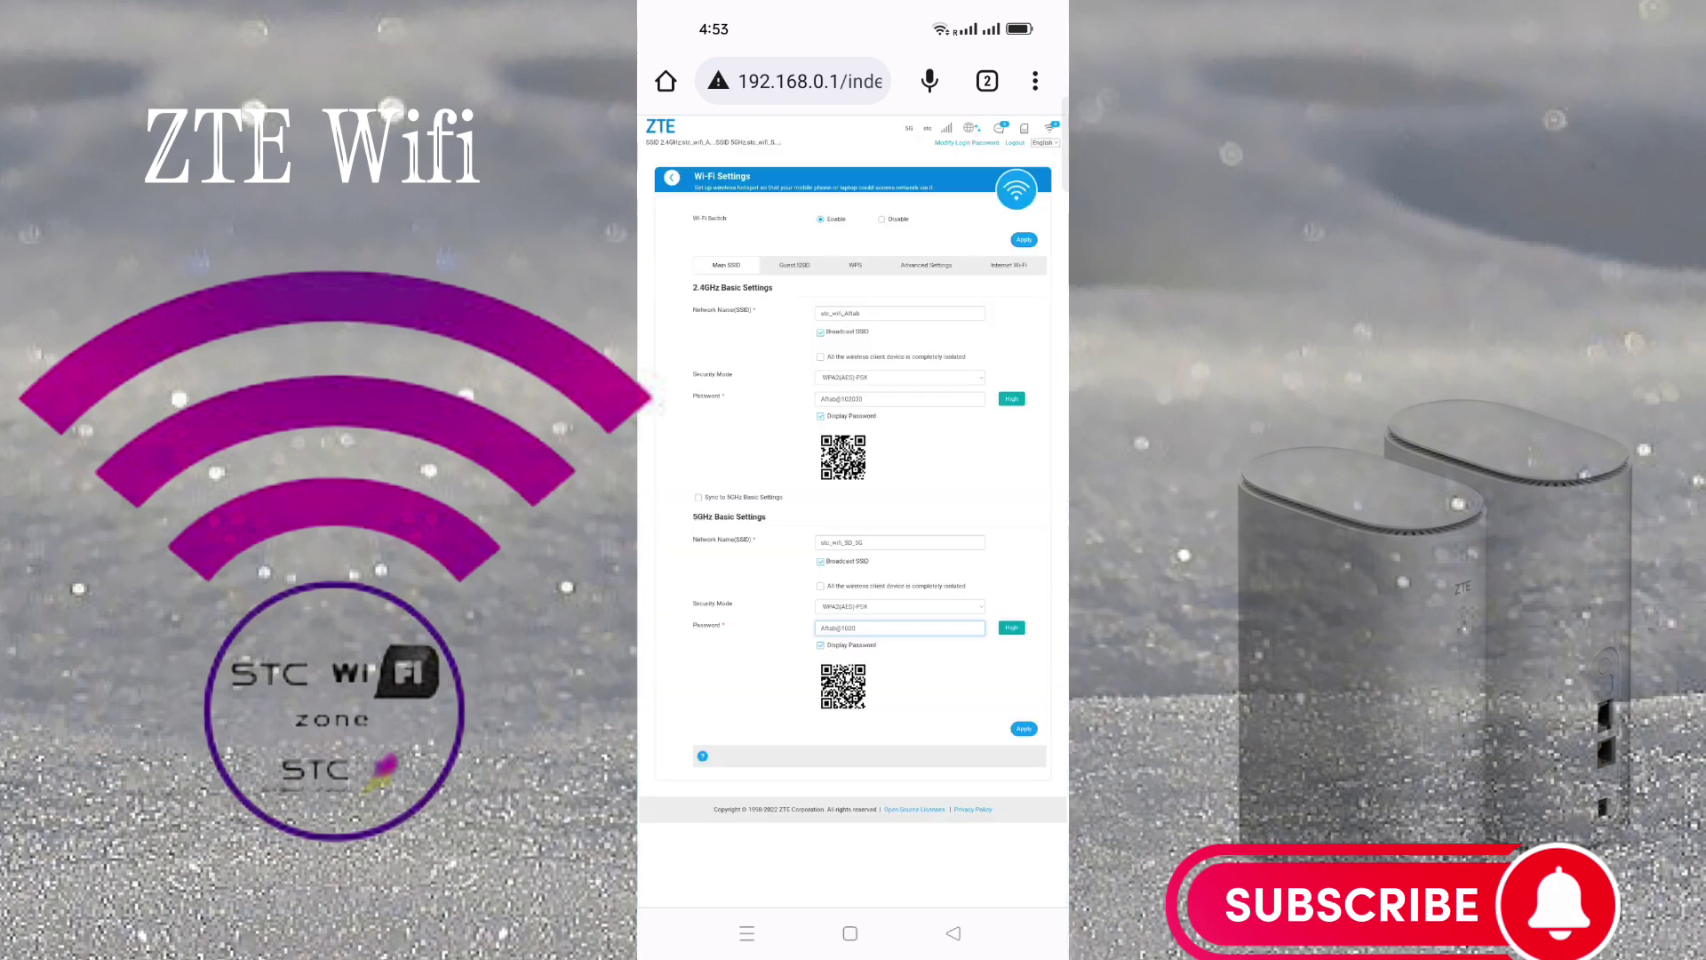
Apply the new Wi-Fi settings and confirm with Yes
{"action": "left_click", "coordinate": [1024, 729]}
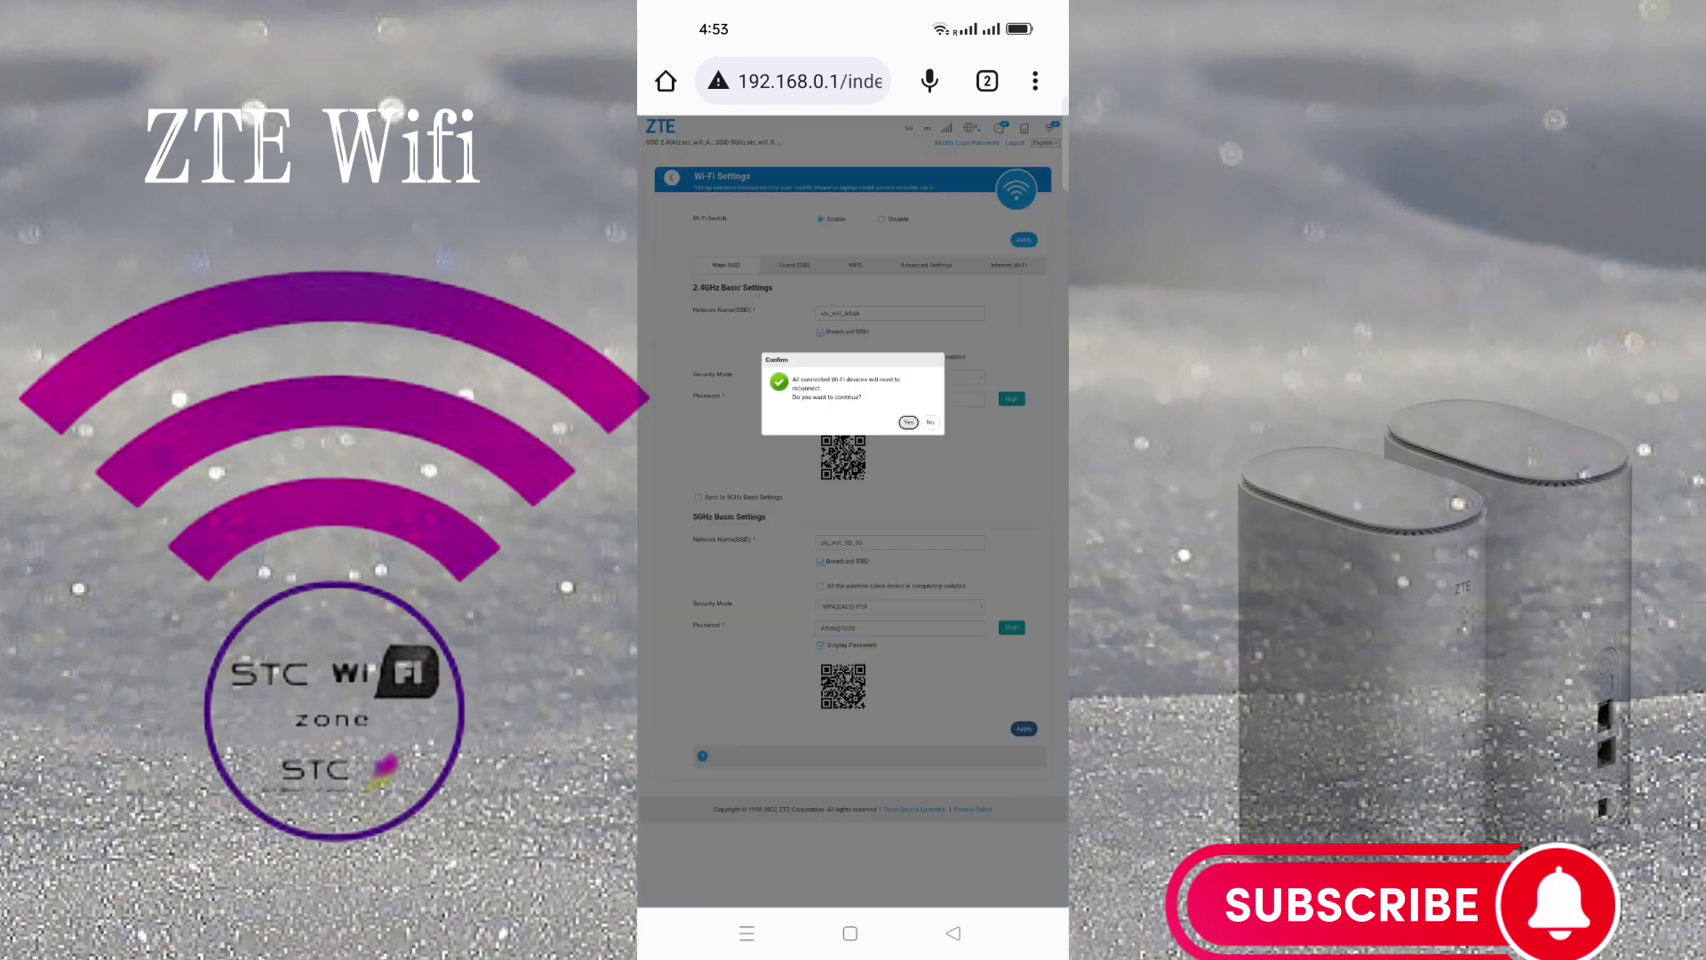
{"action": "left_click", "coordinate": [909, 421]}
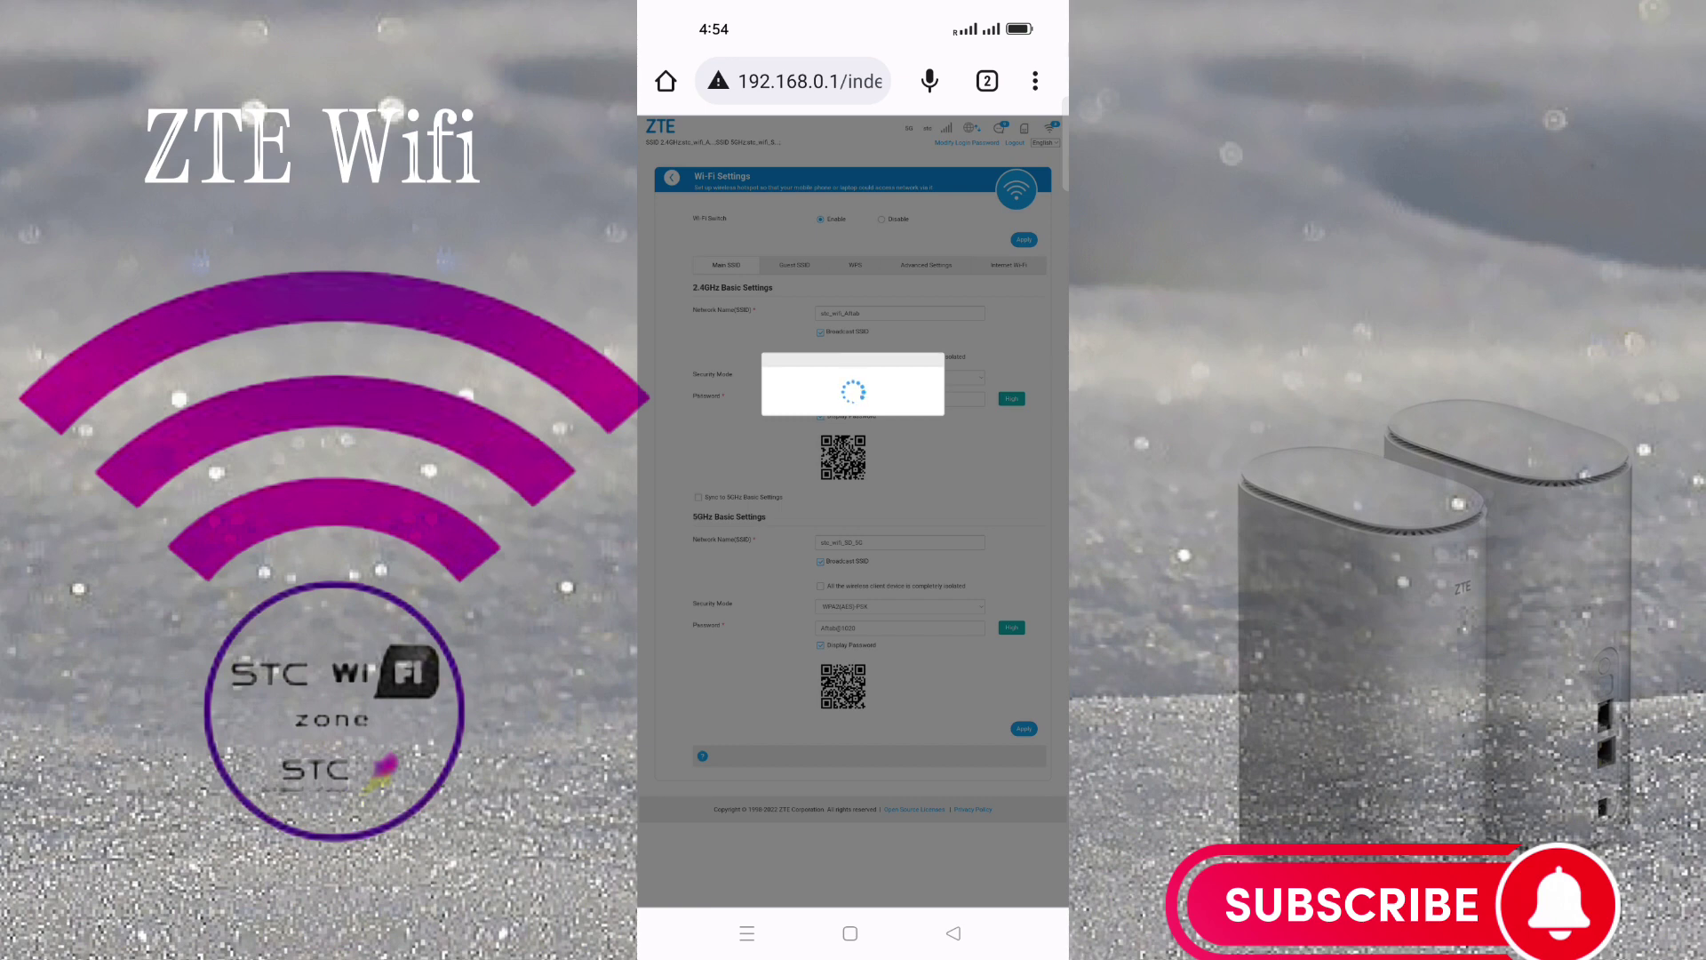
{"action": "left_click_drag", "start_coordinate": [854, 13], "coordinate": [853, 400]}
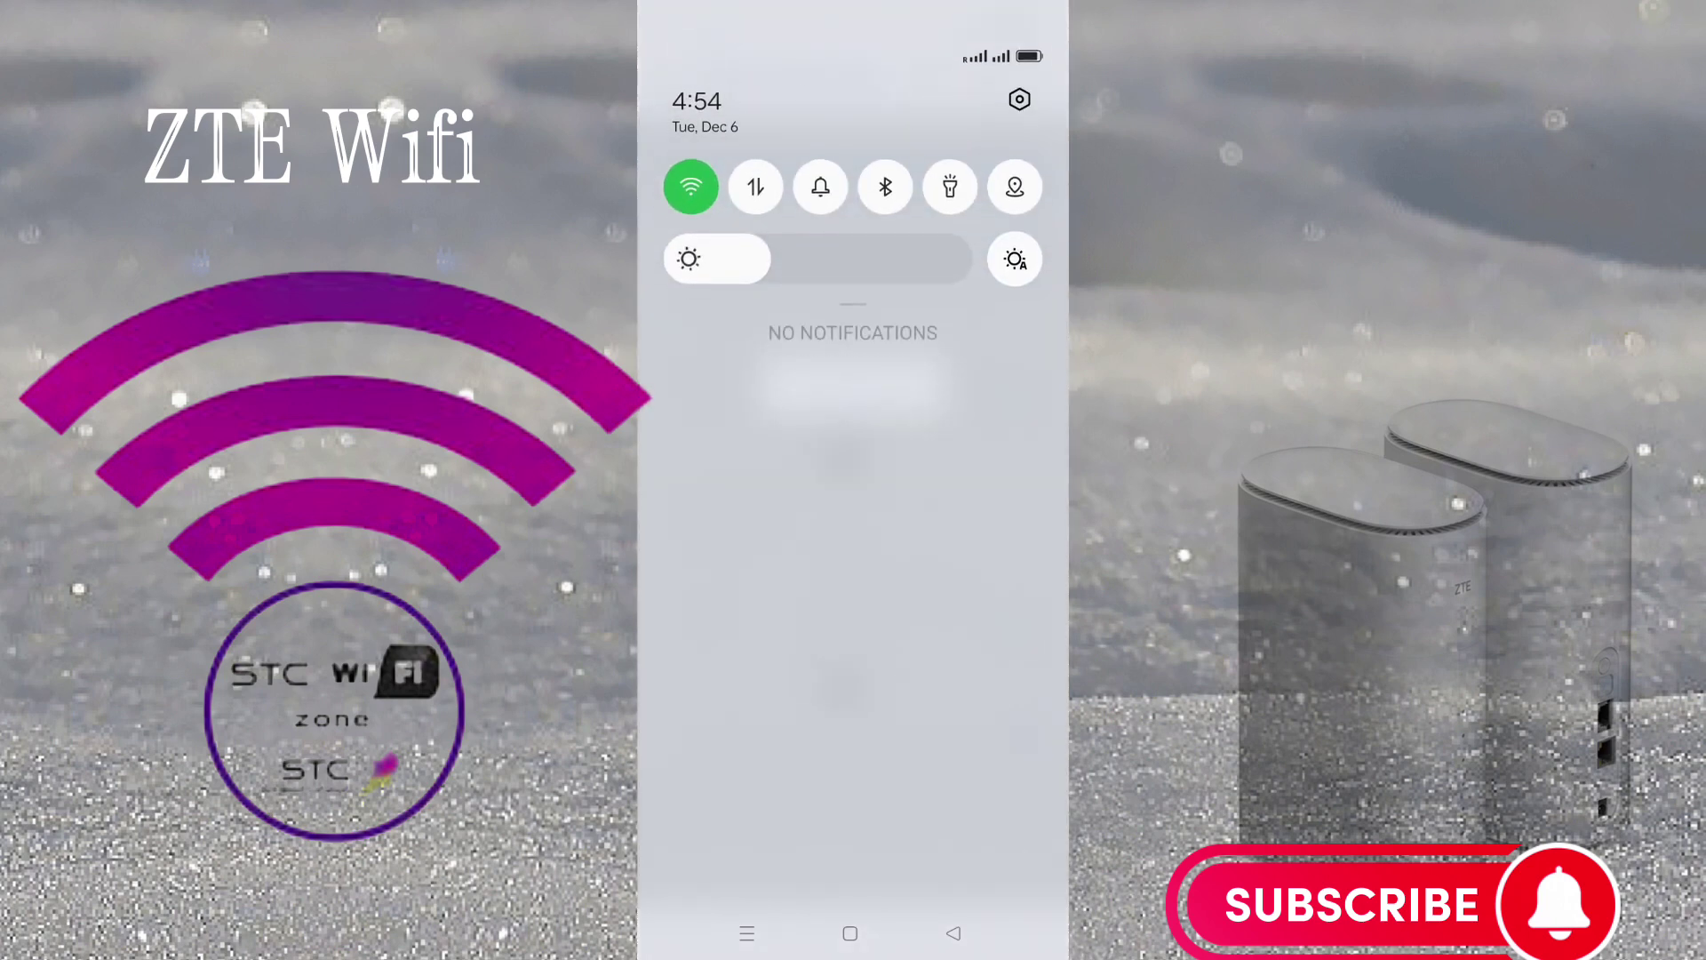
Forget the saved stc_wifi_Aftab network on the phone
{"action": "left_click", "coordinate": [691, 197]}
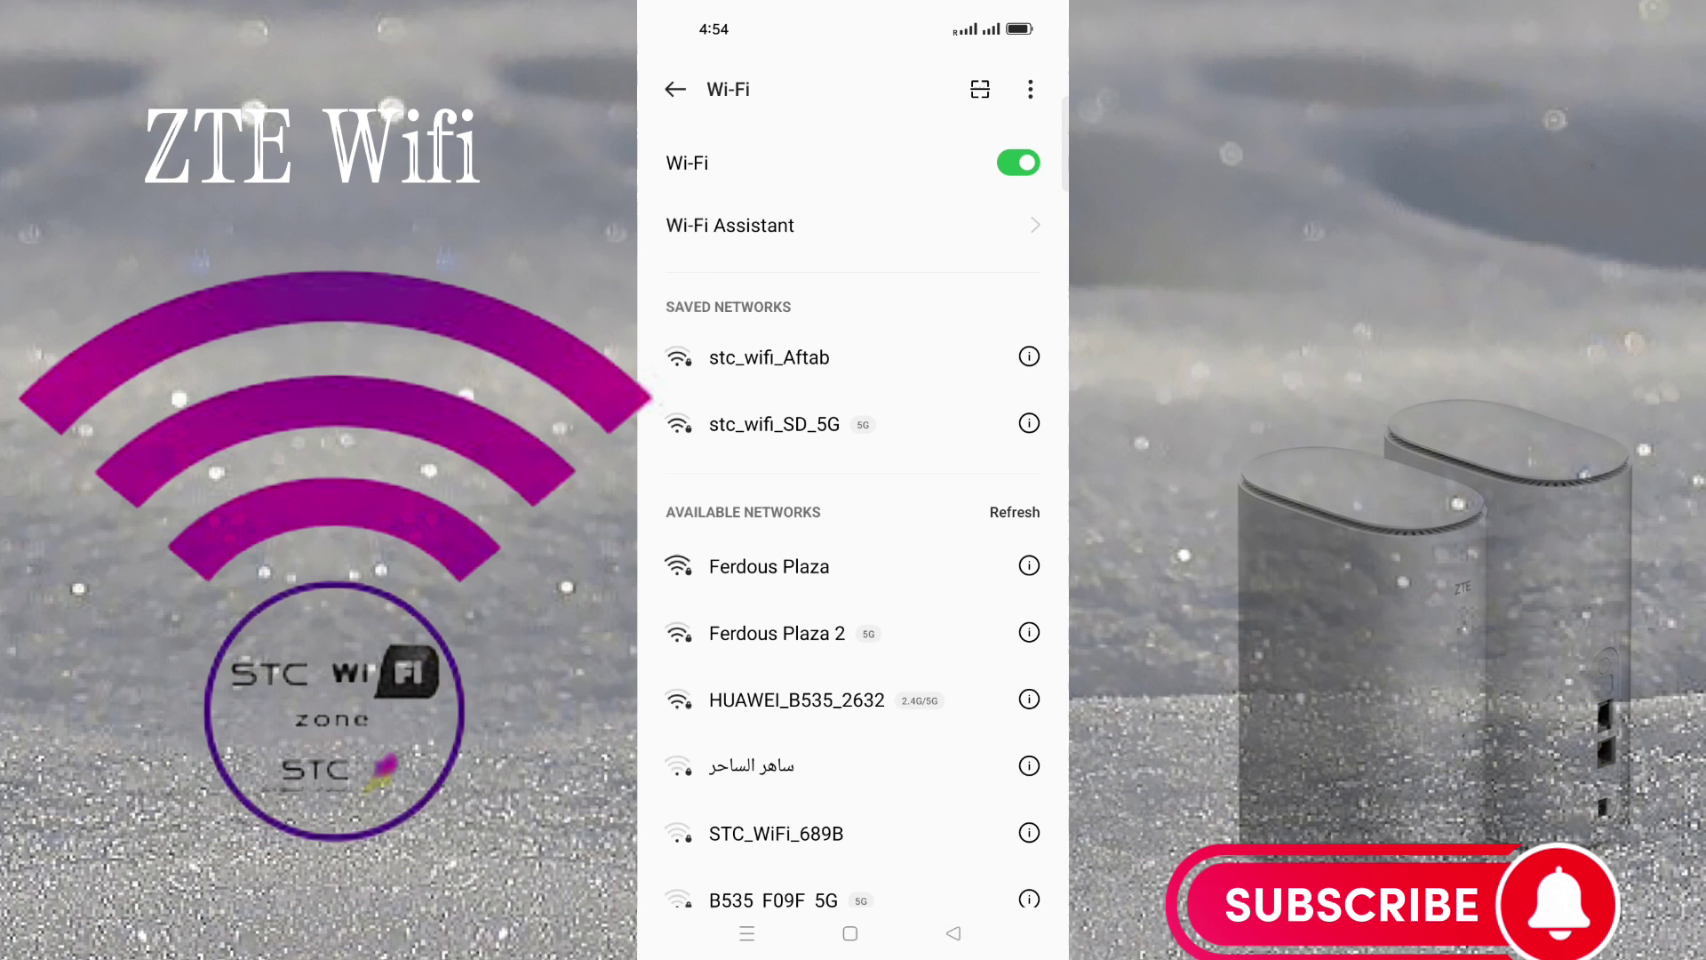
{"action": "left_click", "coordinate": [800, 357]}
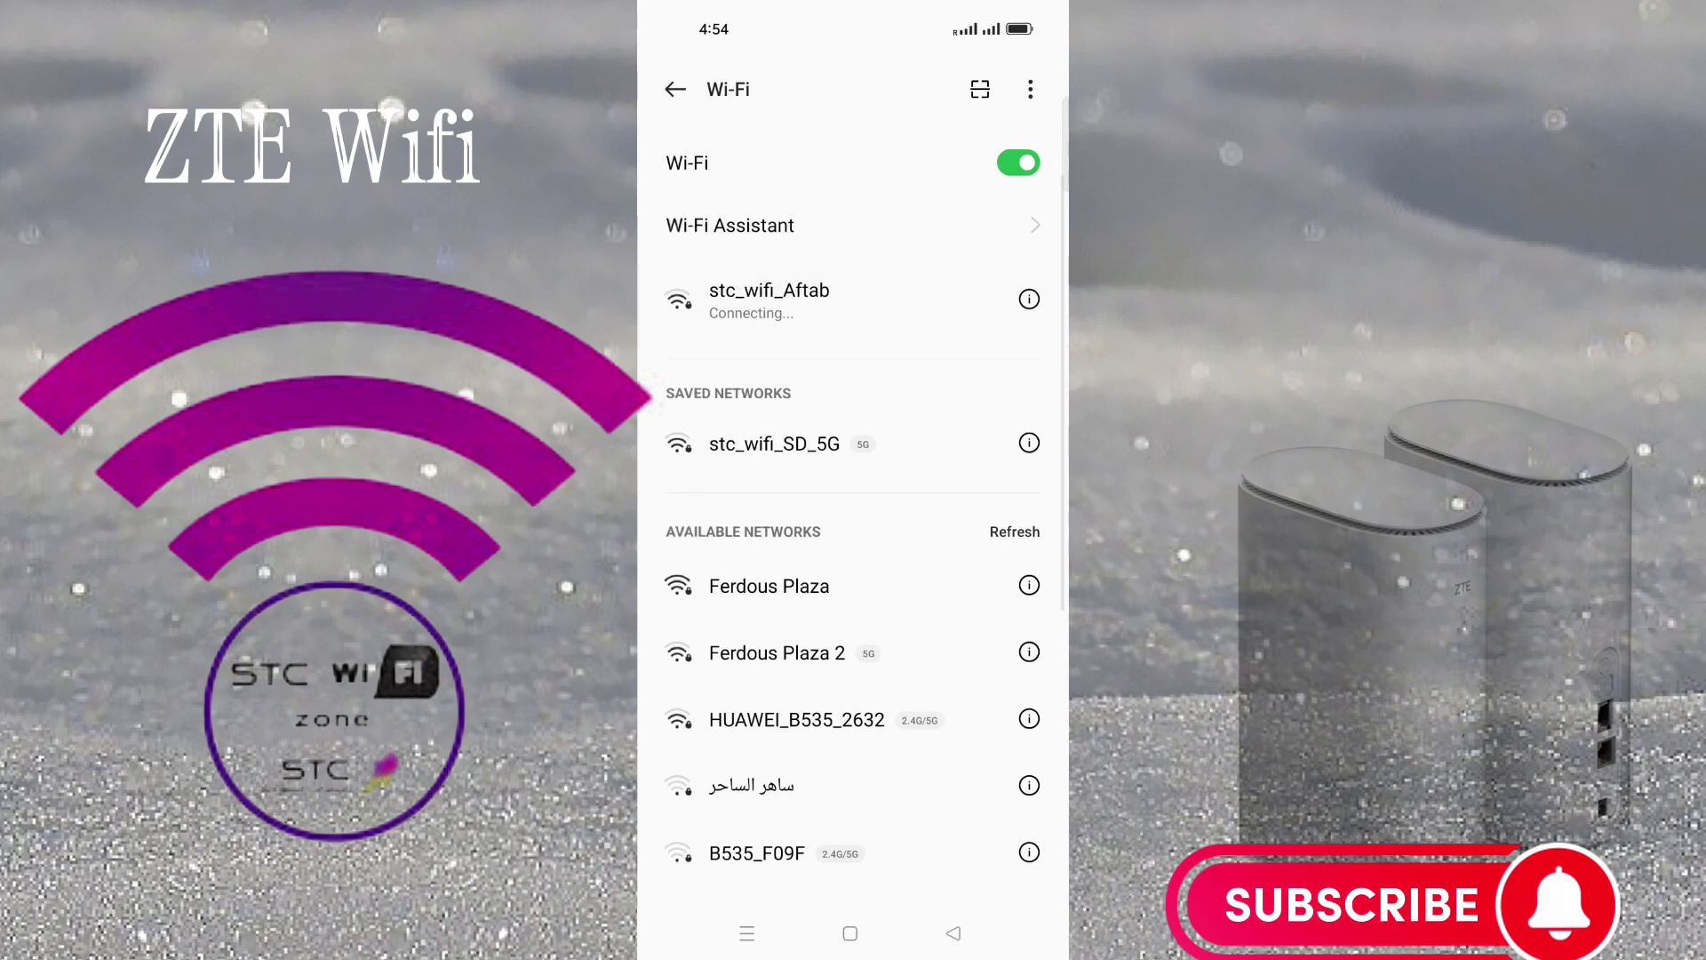
{"action": "left_click", "coordinate": [1030, 300]}
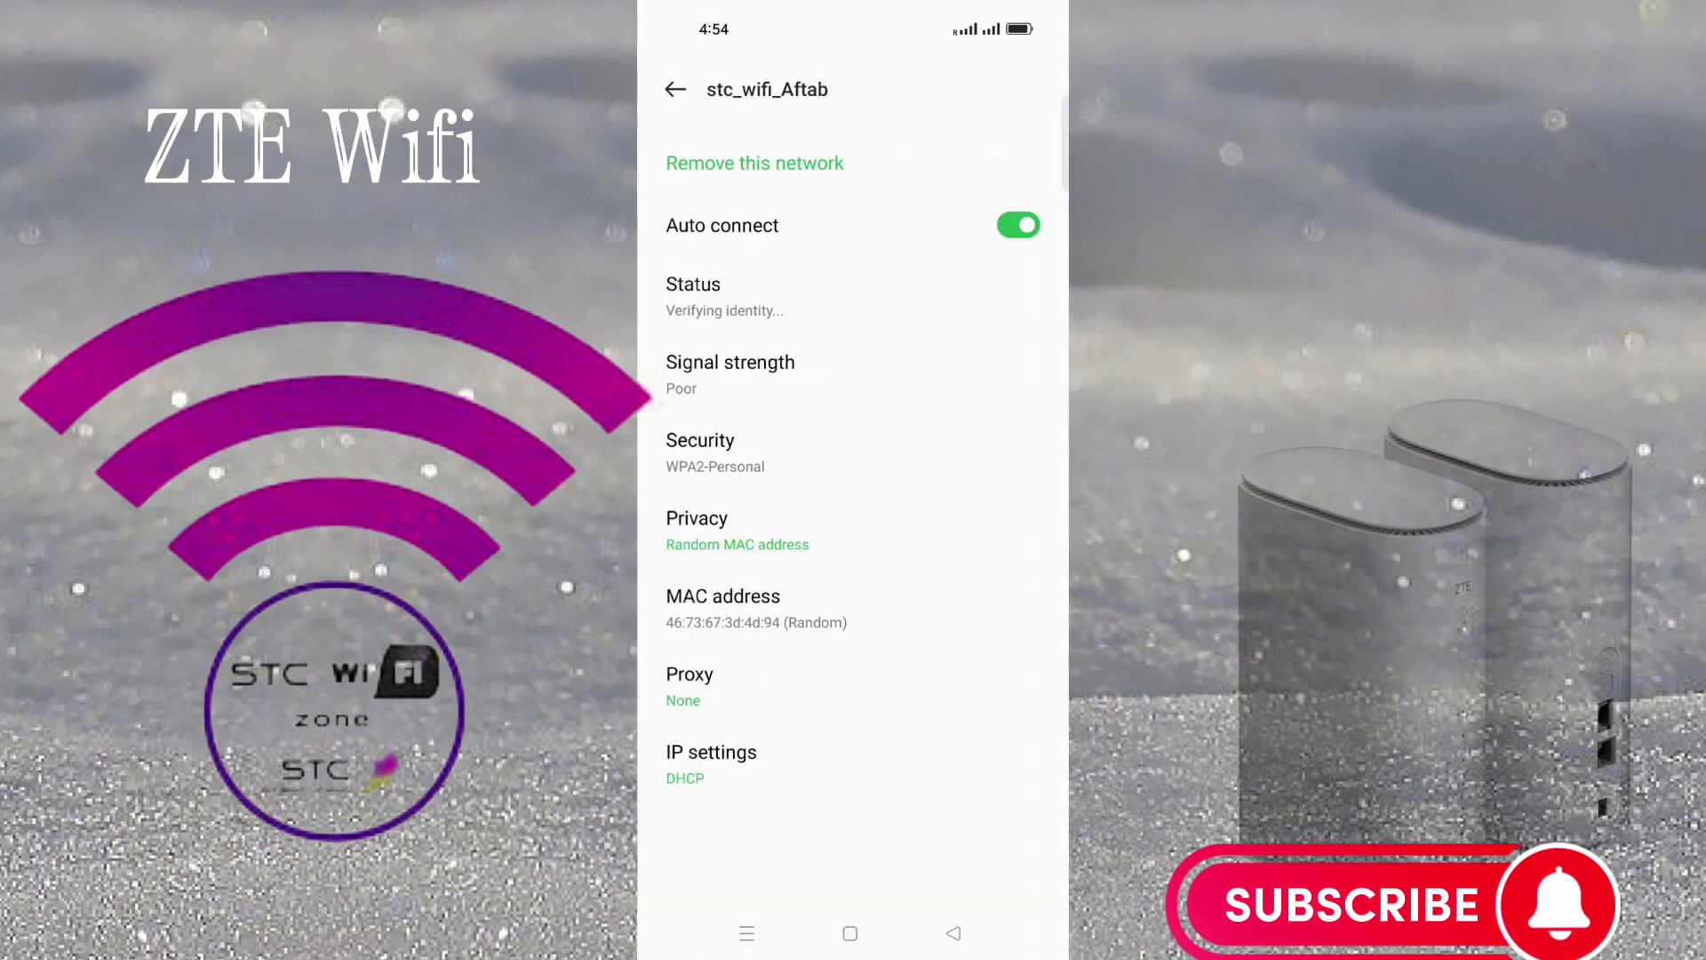
{"action": "left_click", "coordinate": [755, 163]}
{"action": "left_click", "coordinate": [949, 562]}
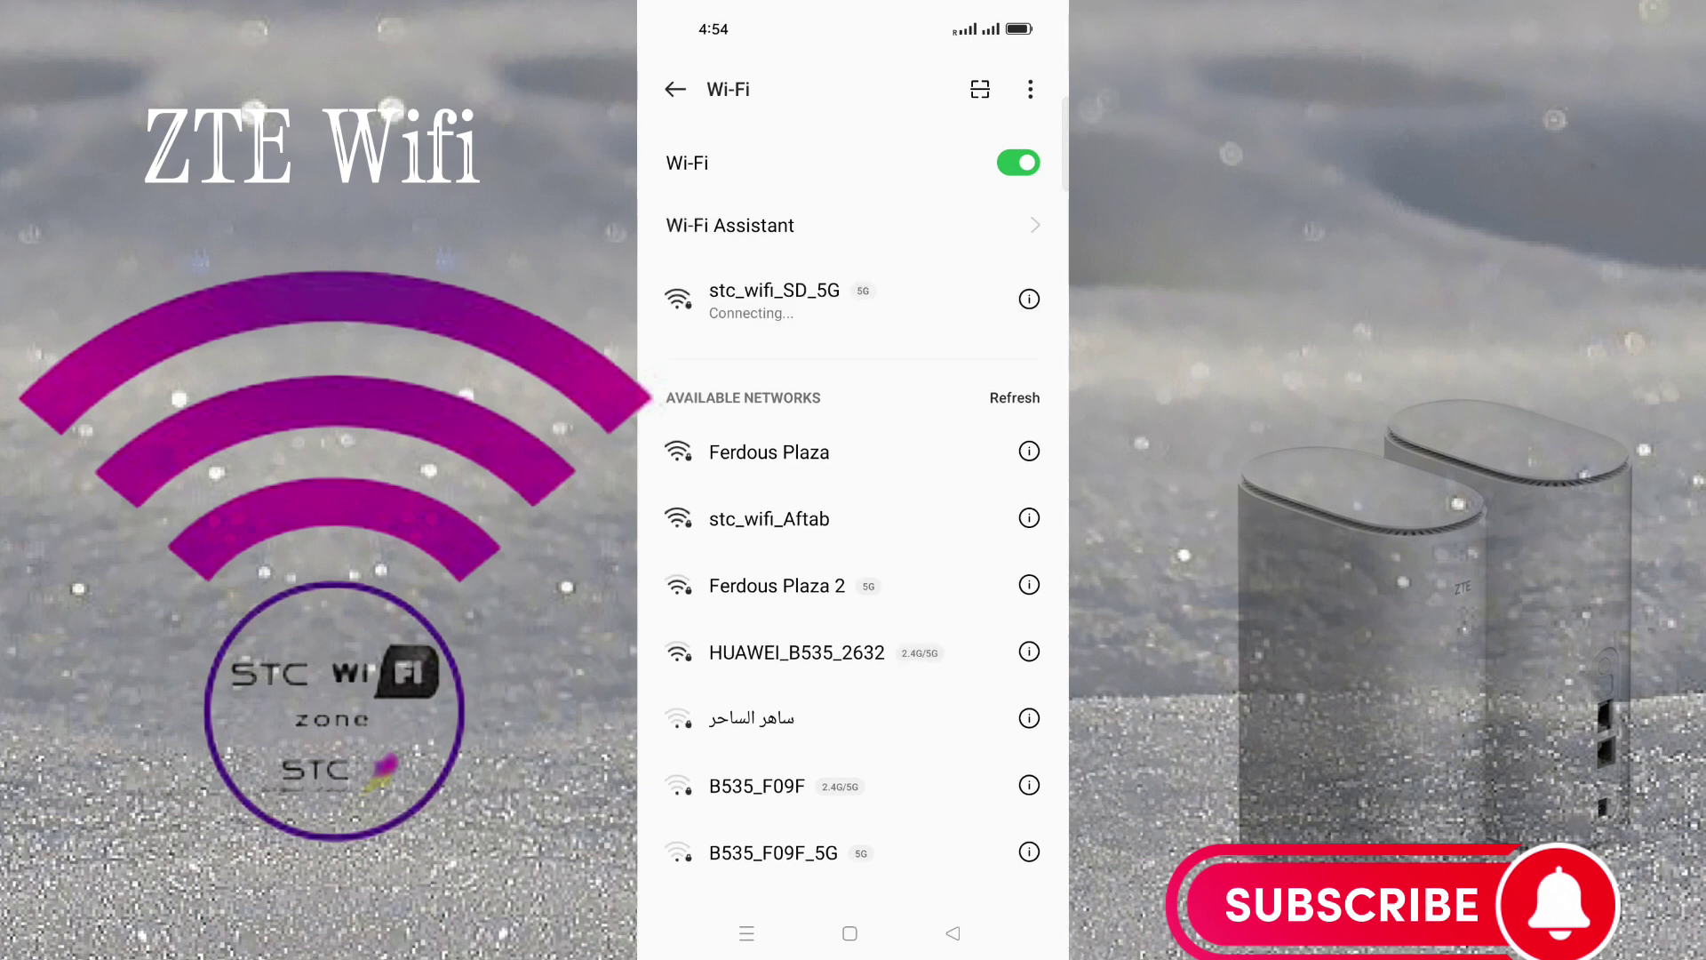
Forget stc_wifi_SD_5G, then reconnect the phone to stc_wifi_SD_5G
{"action": "left_click", "coordinate": [1029, 300]}
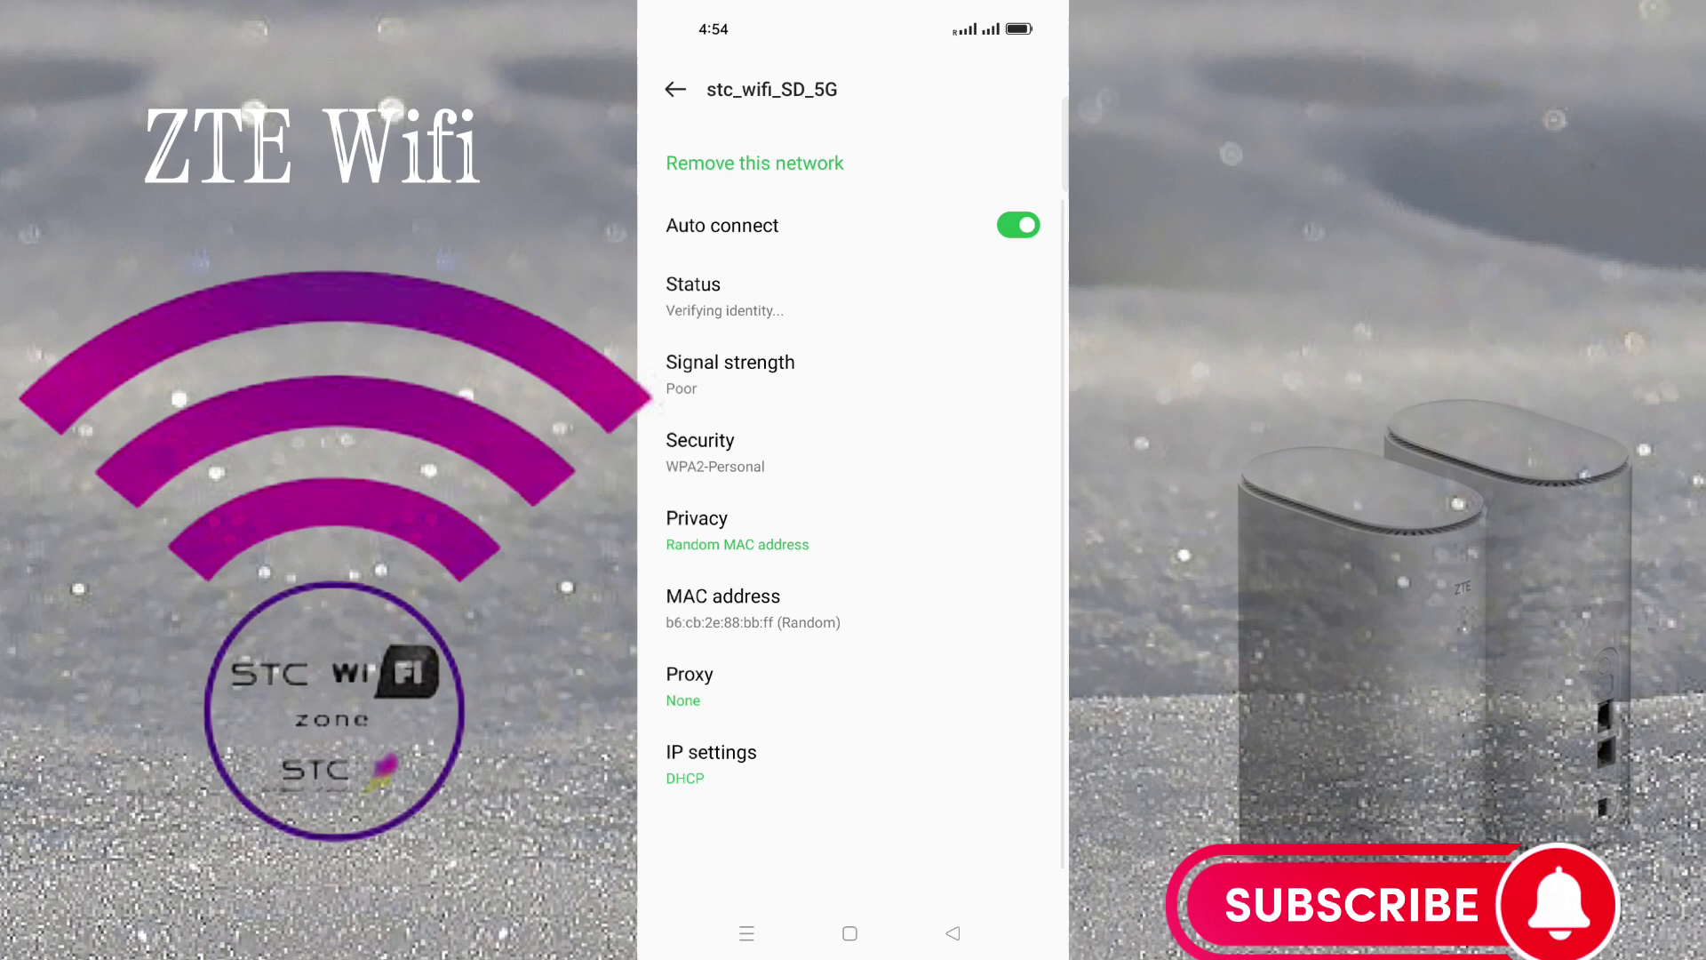
{"action": "left_click", "coordinate": [754, 164]}
{"action": "left_click", "coordinate": [950, 563]}
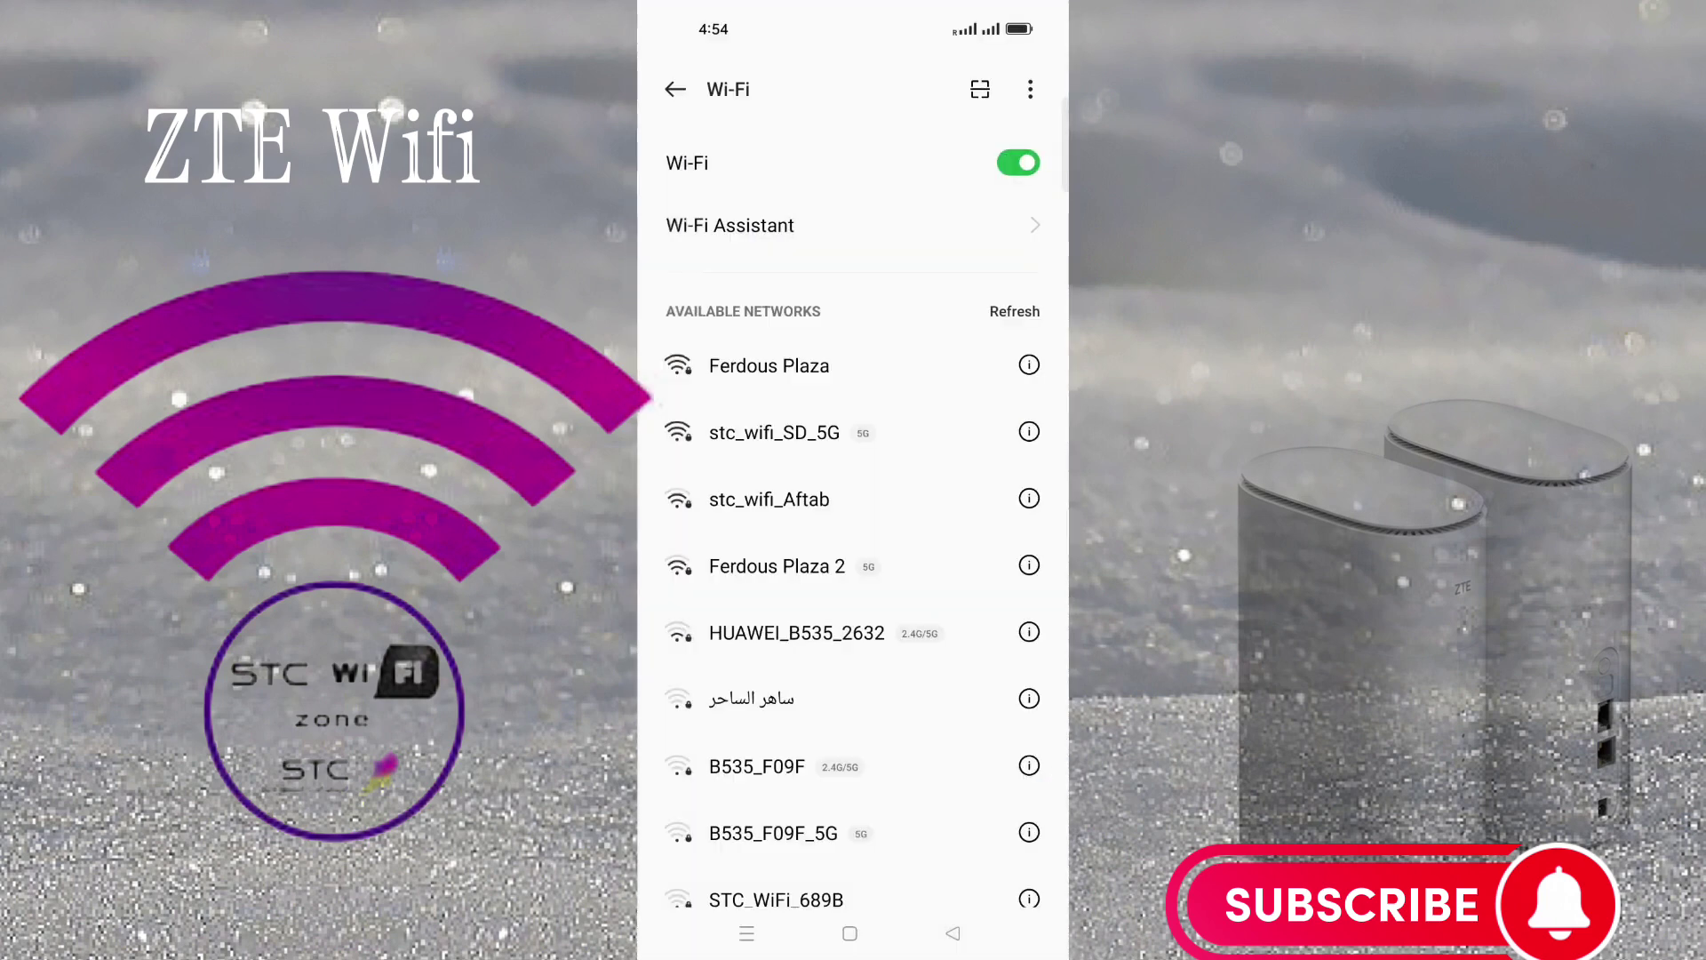
{"action": "left_click", "coordinate": [800, 432]}
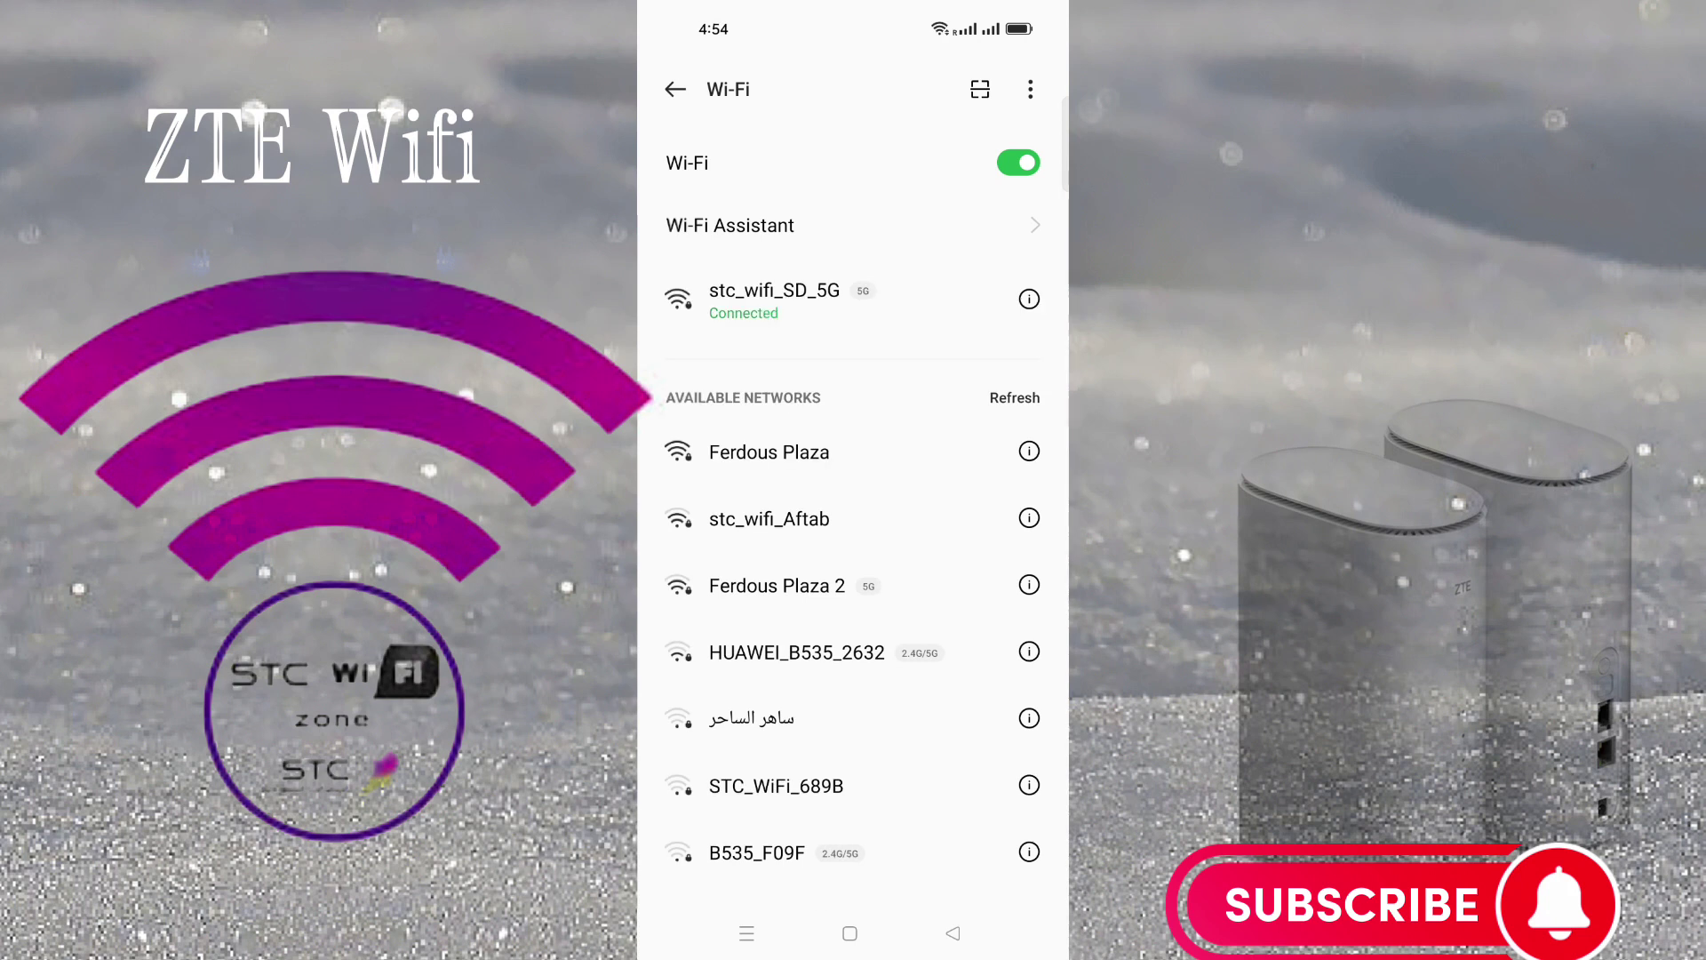